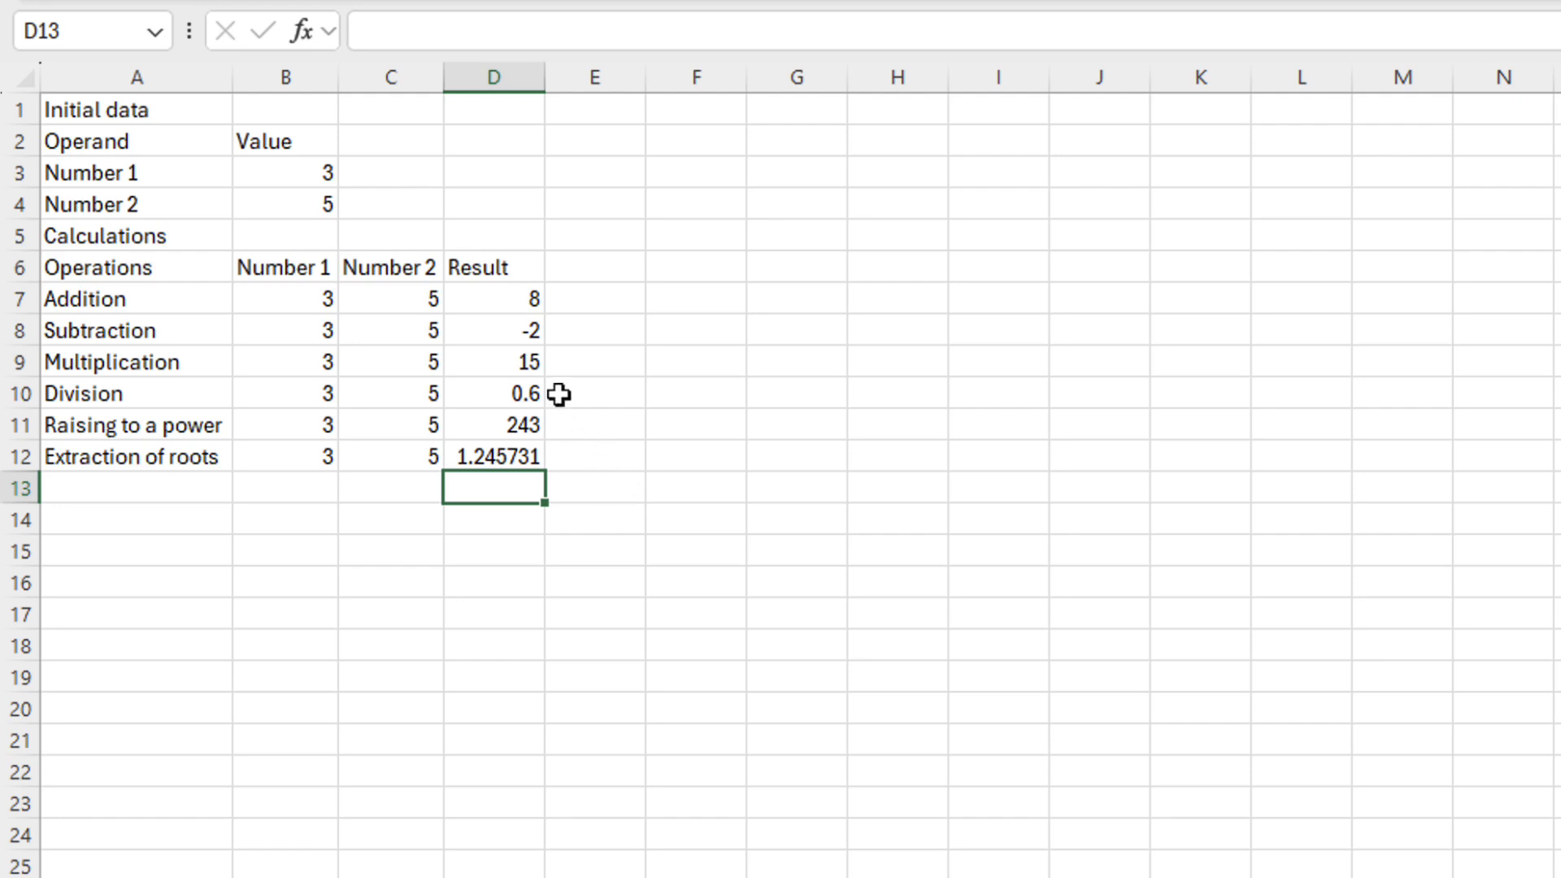
Browse the Insert Function categories from cell D13, view CONCAT under Text, return to All and cancel.
left_click(304, 46)
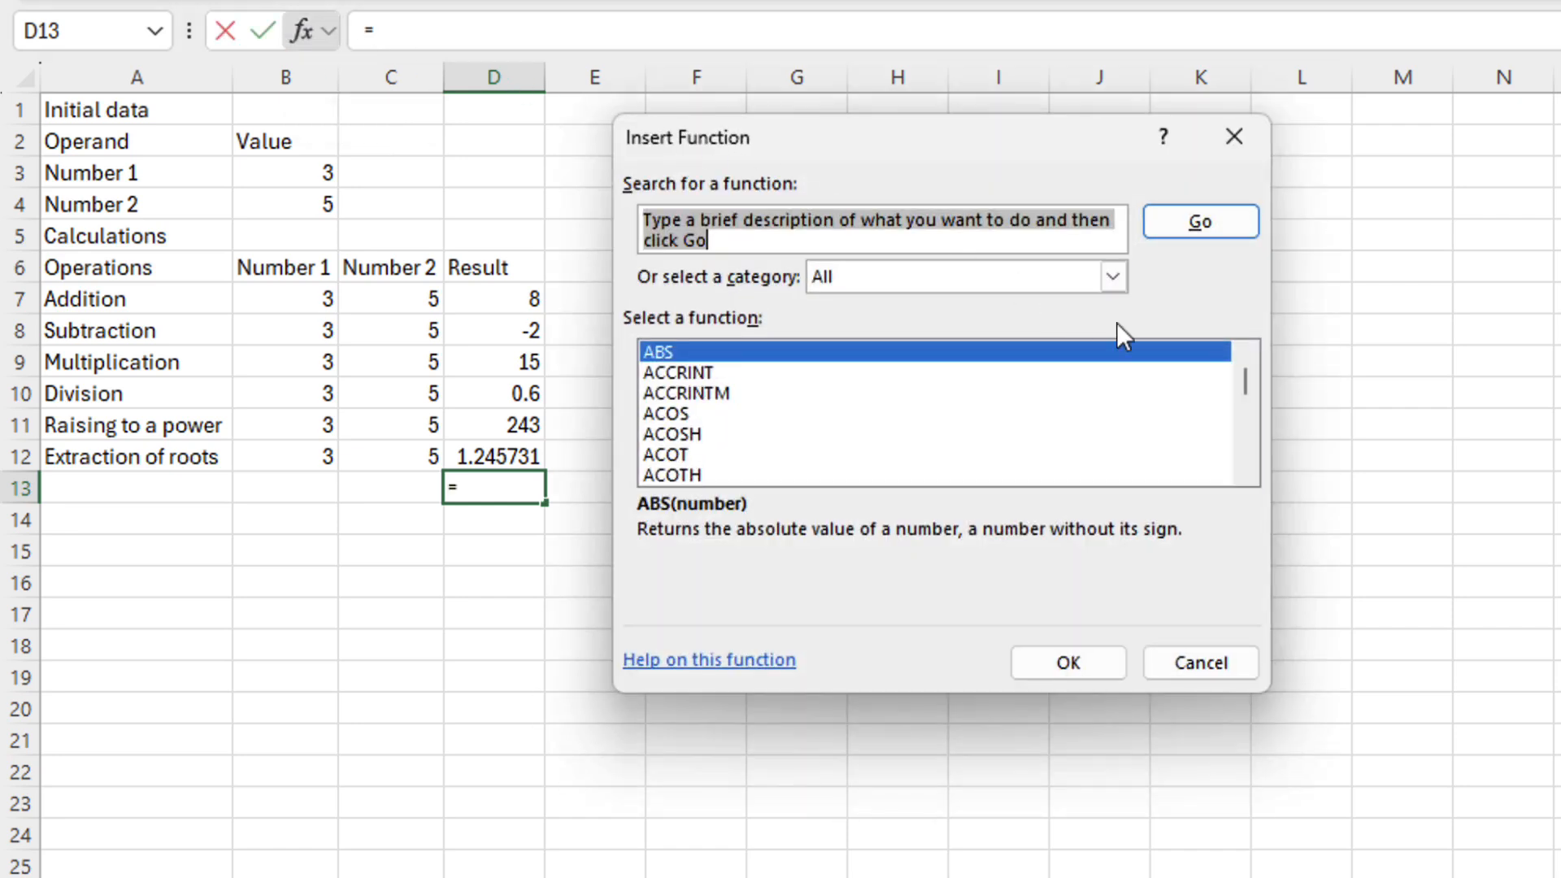
left_click_drag(1250, 378, 1241, 347)
left_click(1113, 275)
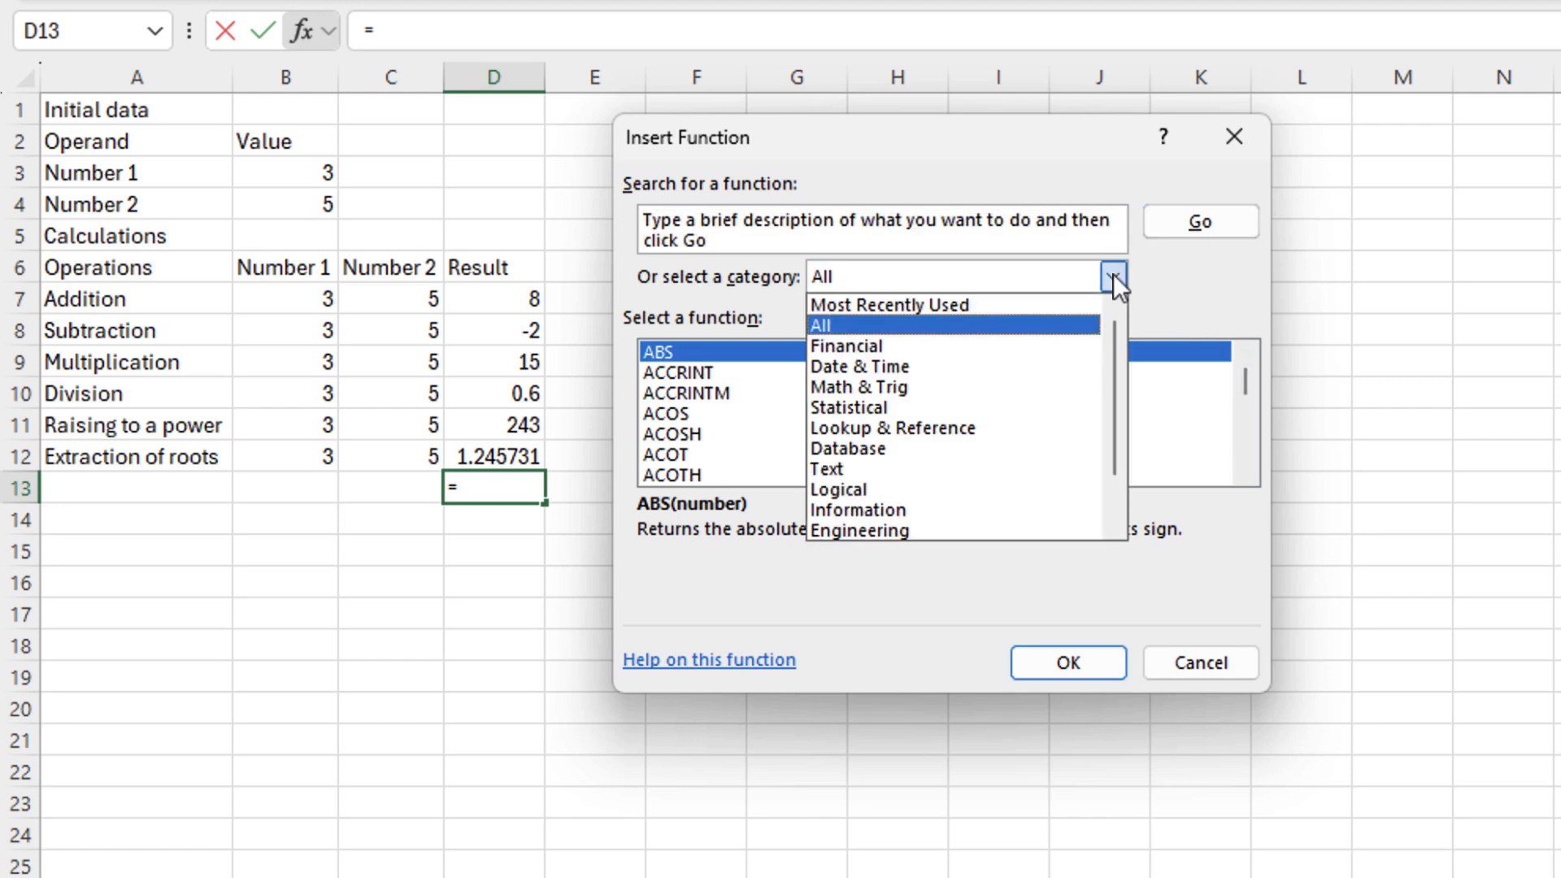
left_click(1046, 465)
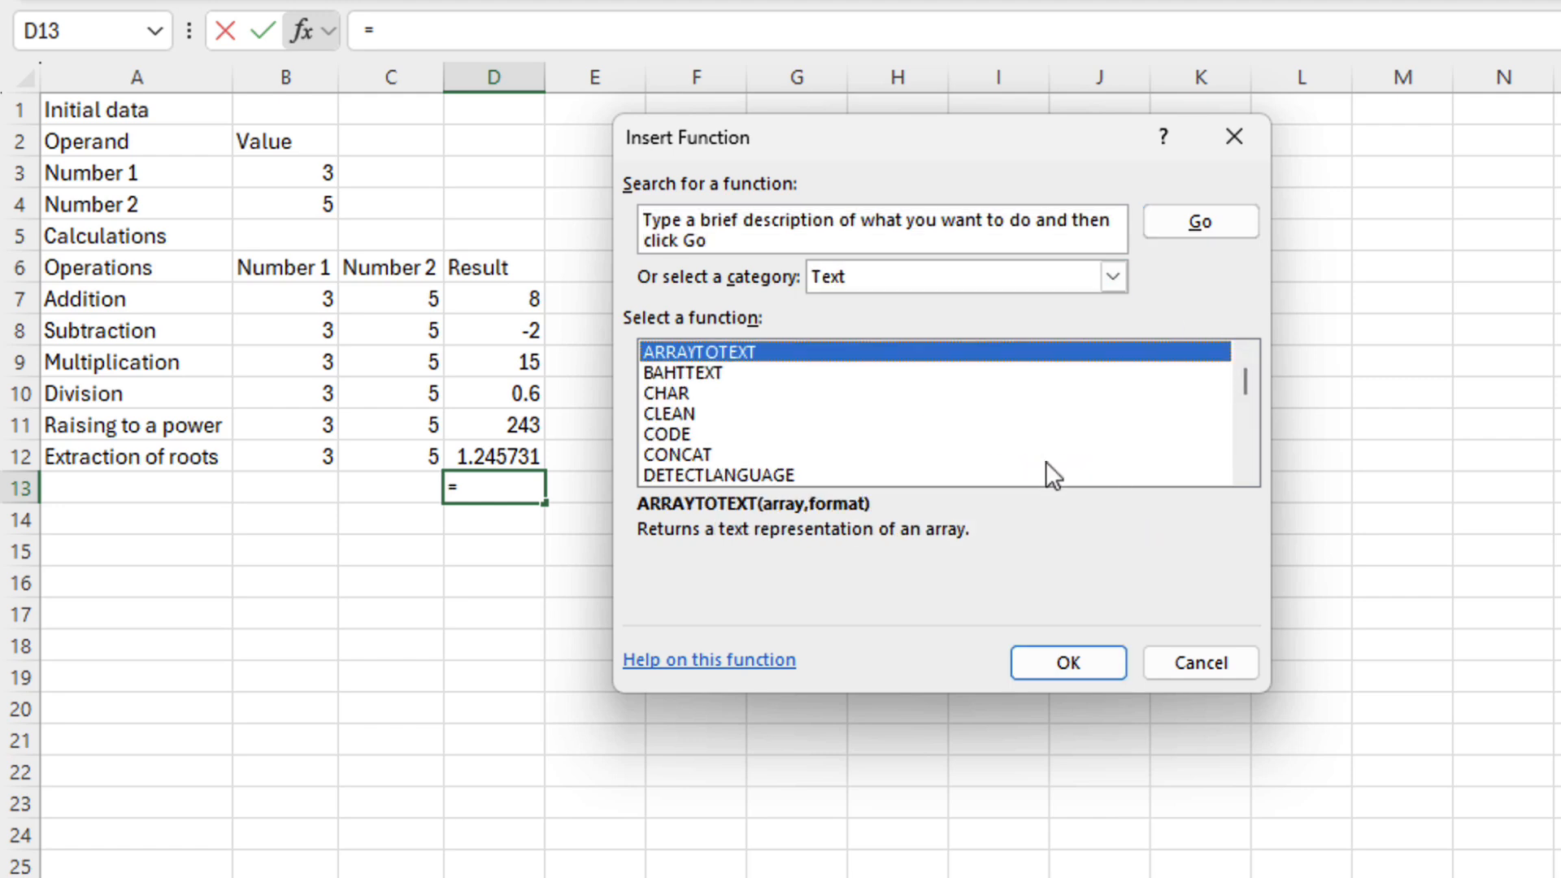
left_click(741, 454)
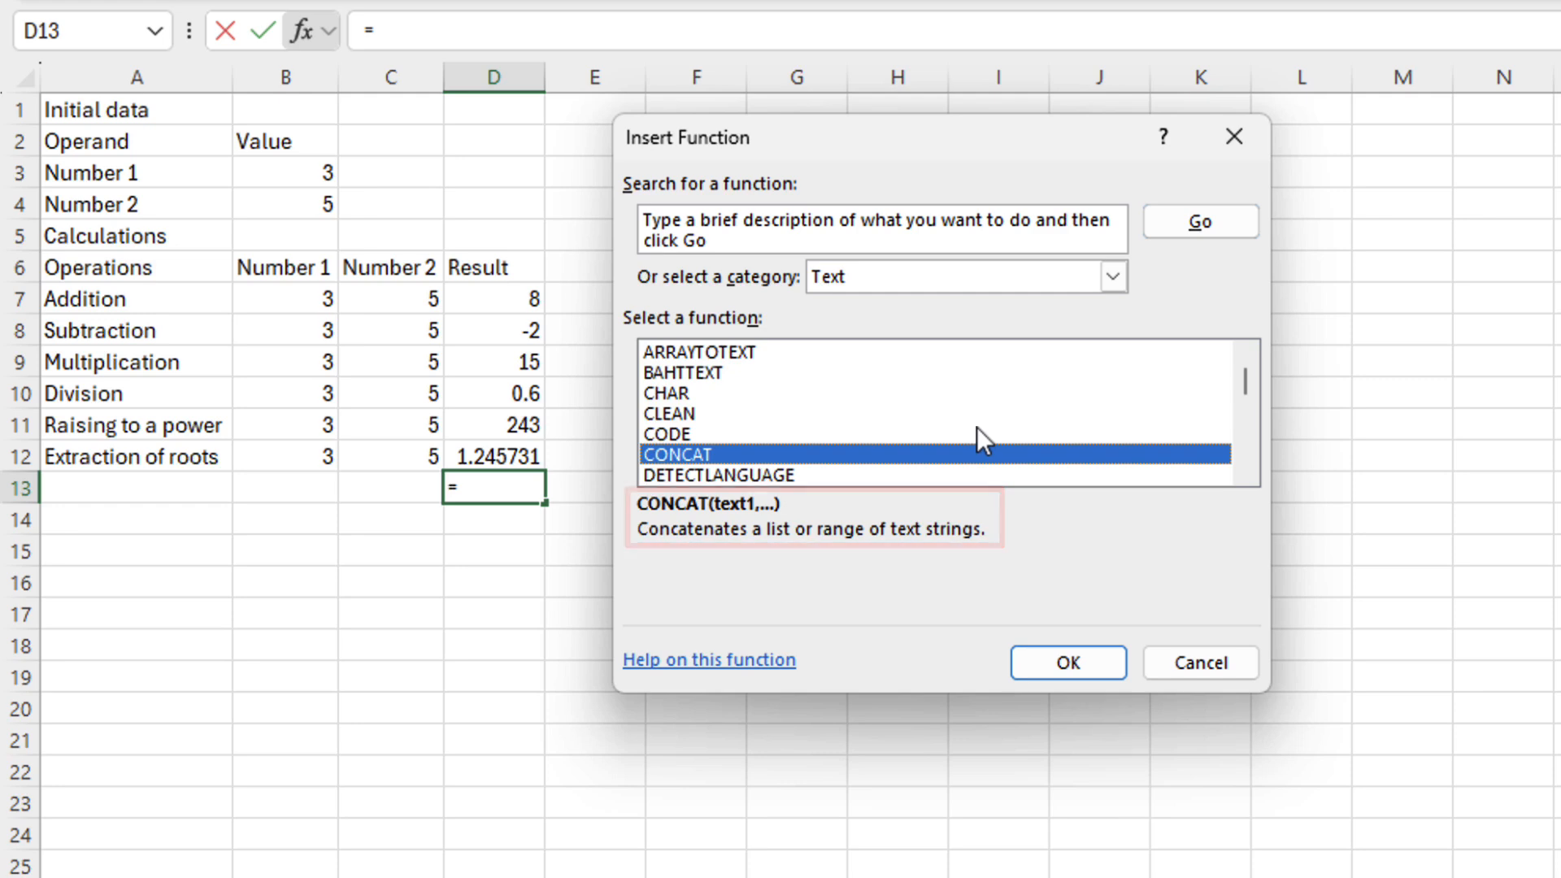
left_click(1111, 277)
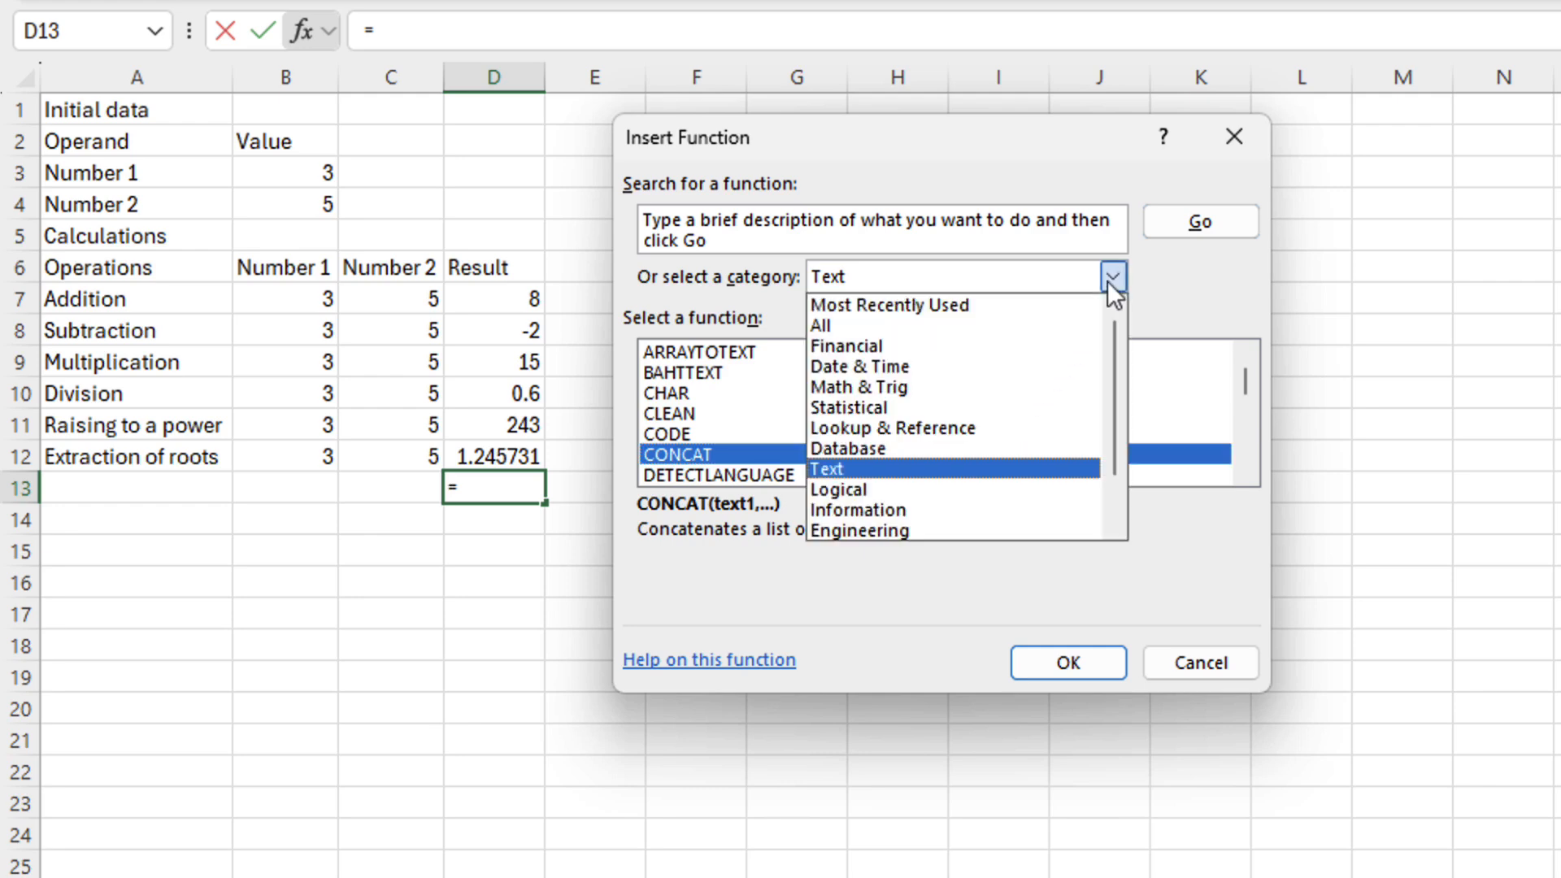
left_click(1008, 326)
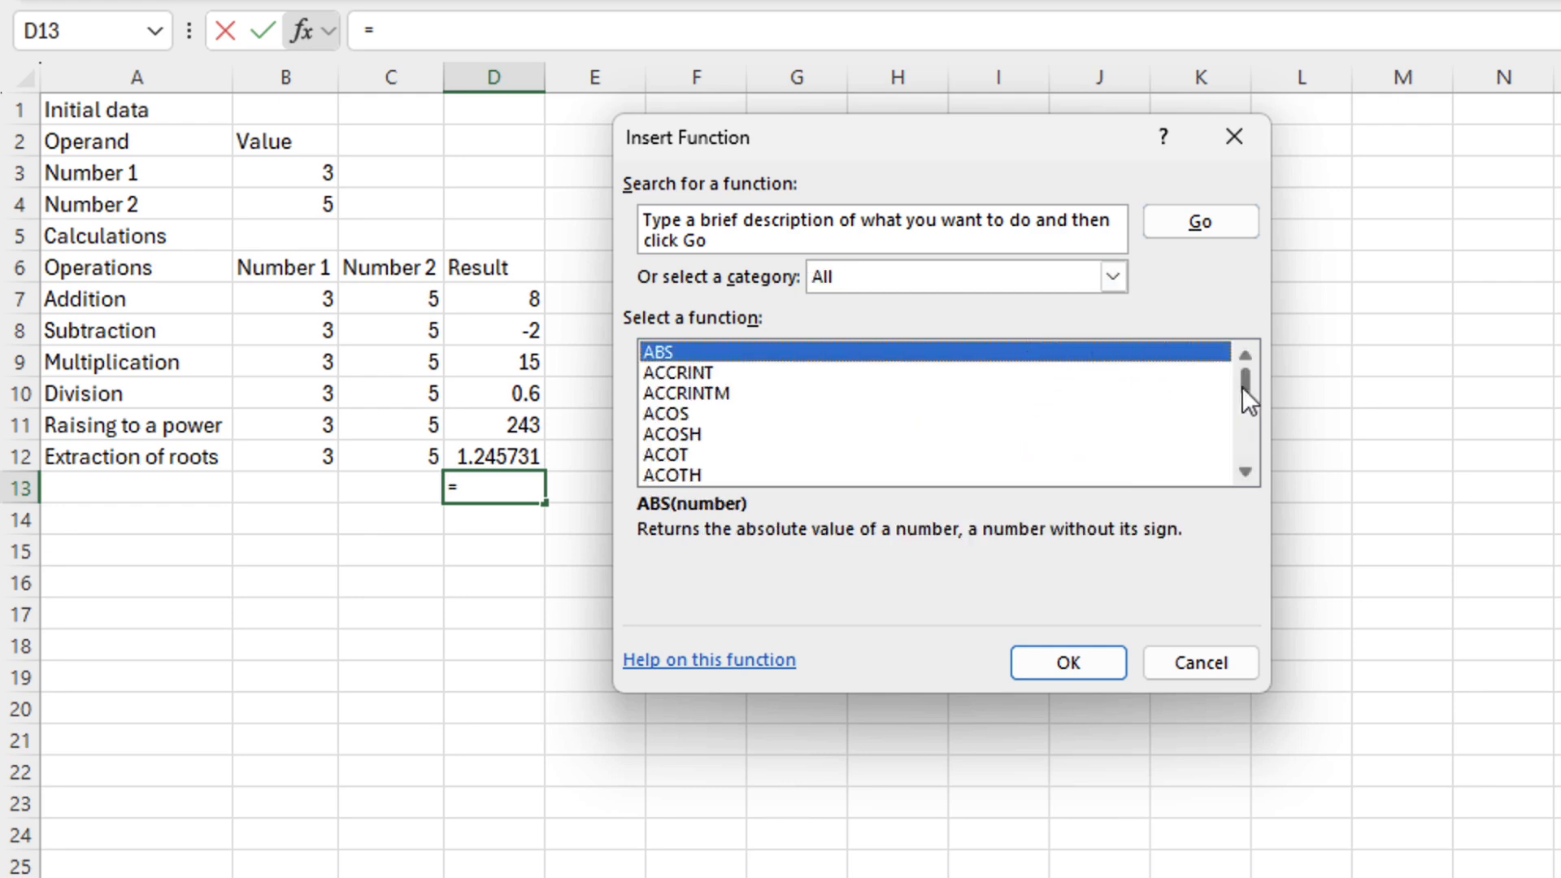
mouse_move(1242, 387)
left_mouse_down()
mouse_move(1236, 459)
mouse_move(1237, 372)
left_mouse_up()
left_click(922, 236)
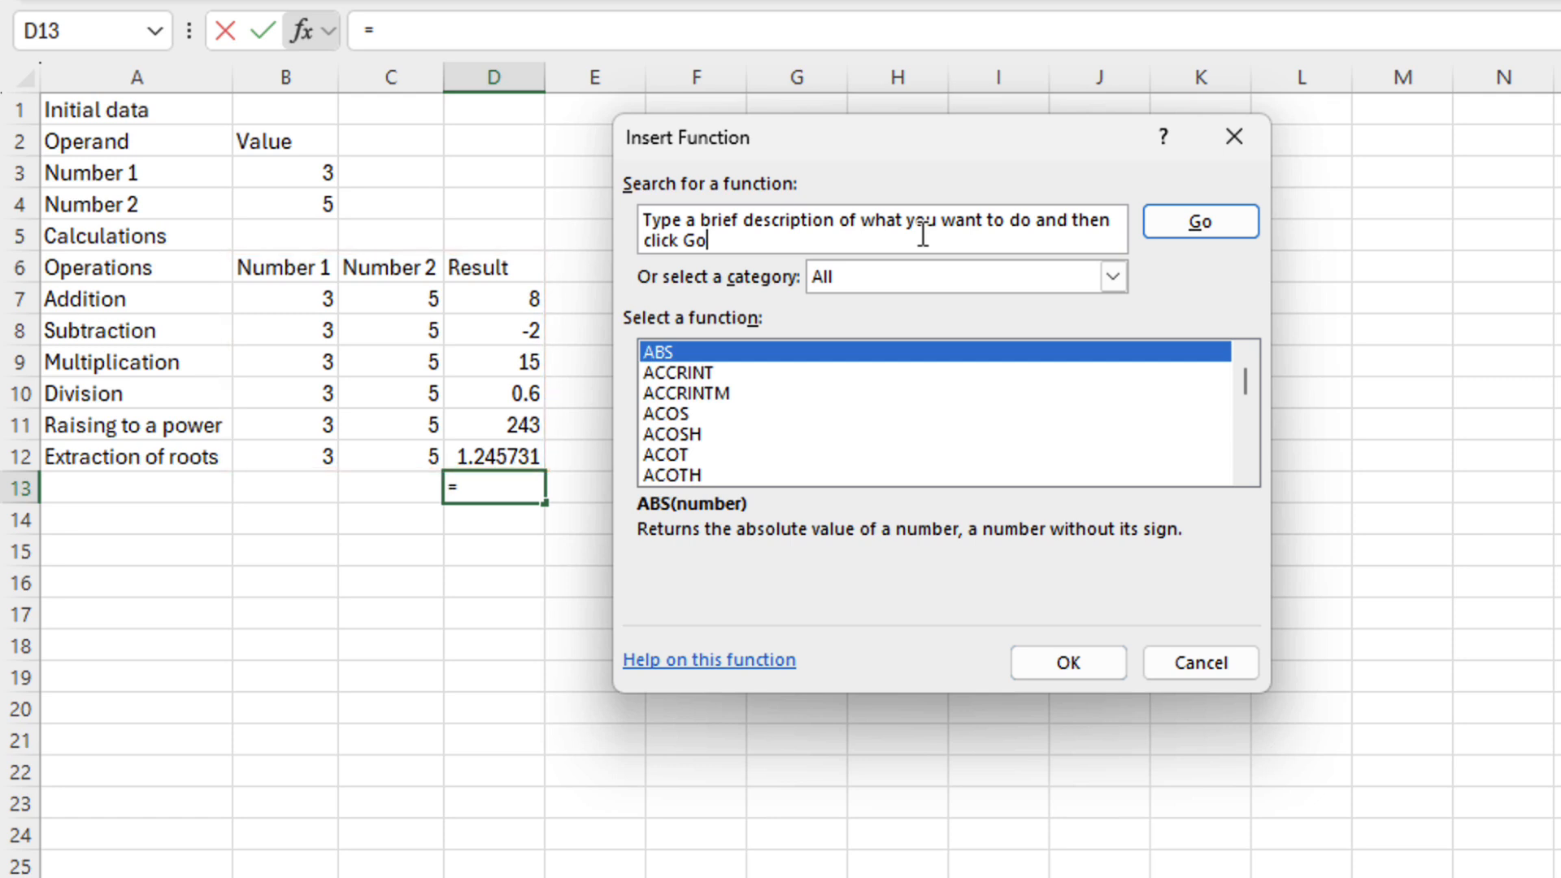
left_click(1202, 655)
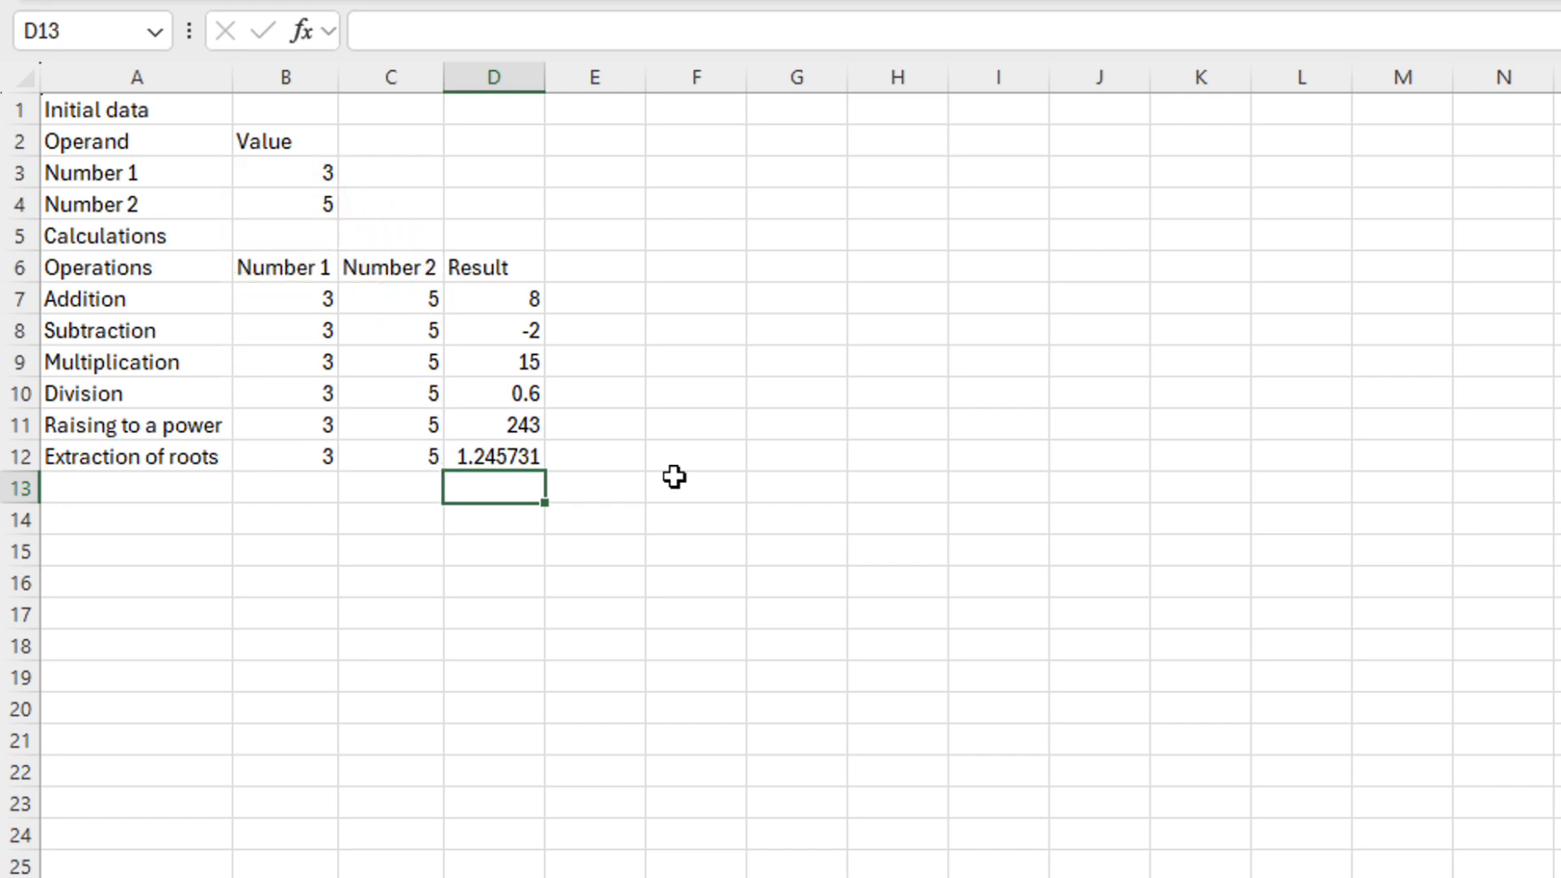
Delete column C with the Number 2 values and check the Addition result formula.
right_click(378, 74)
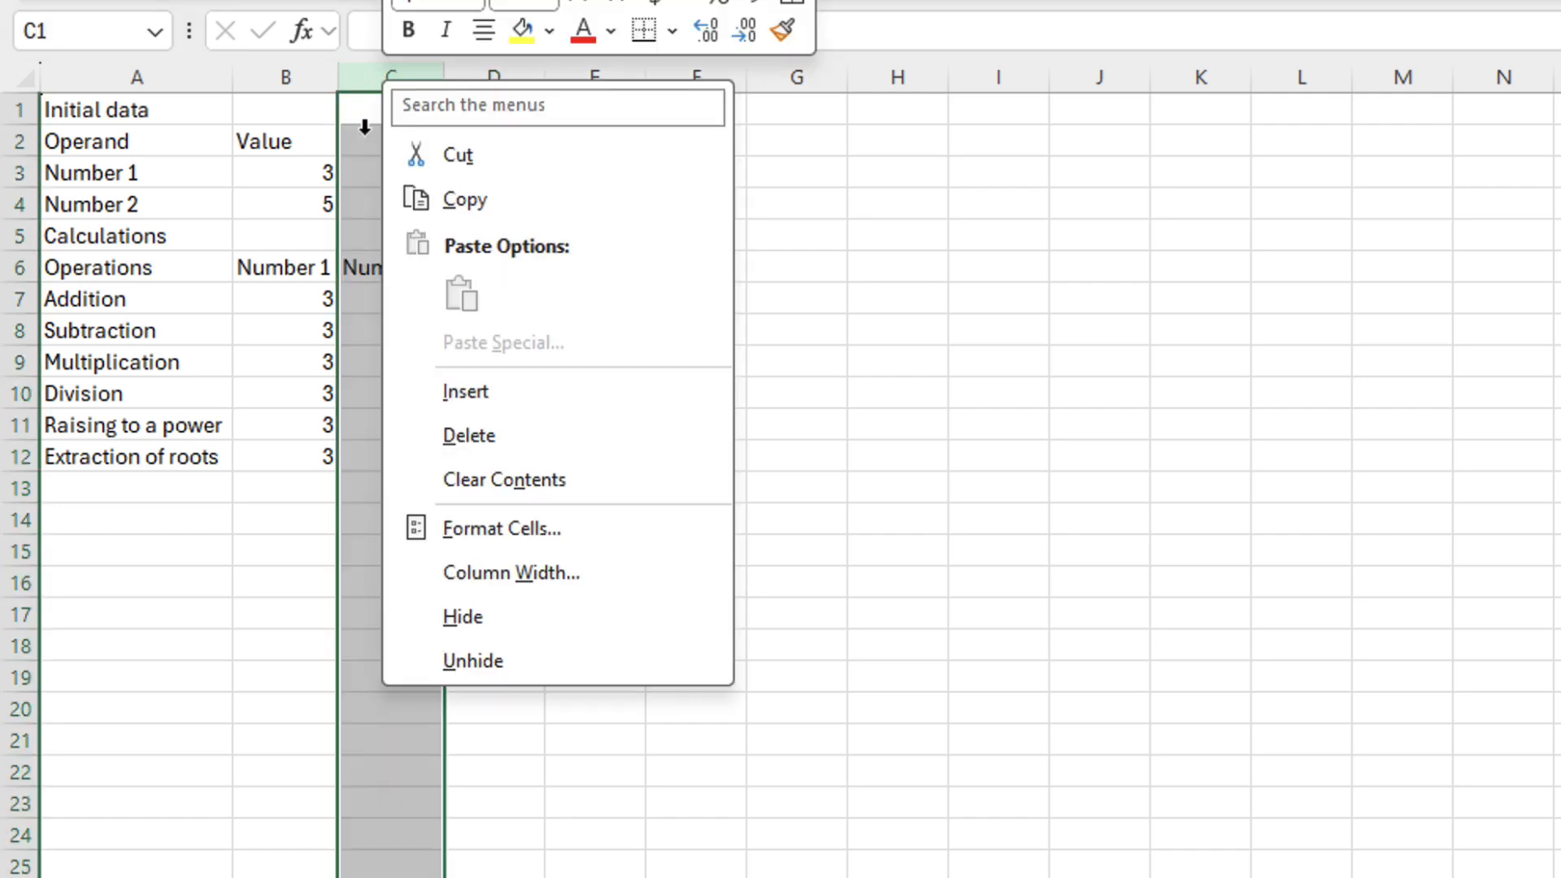
left_click(491, 433)
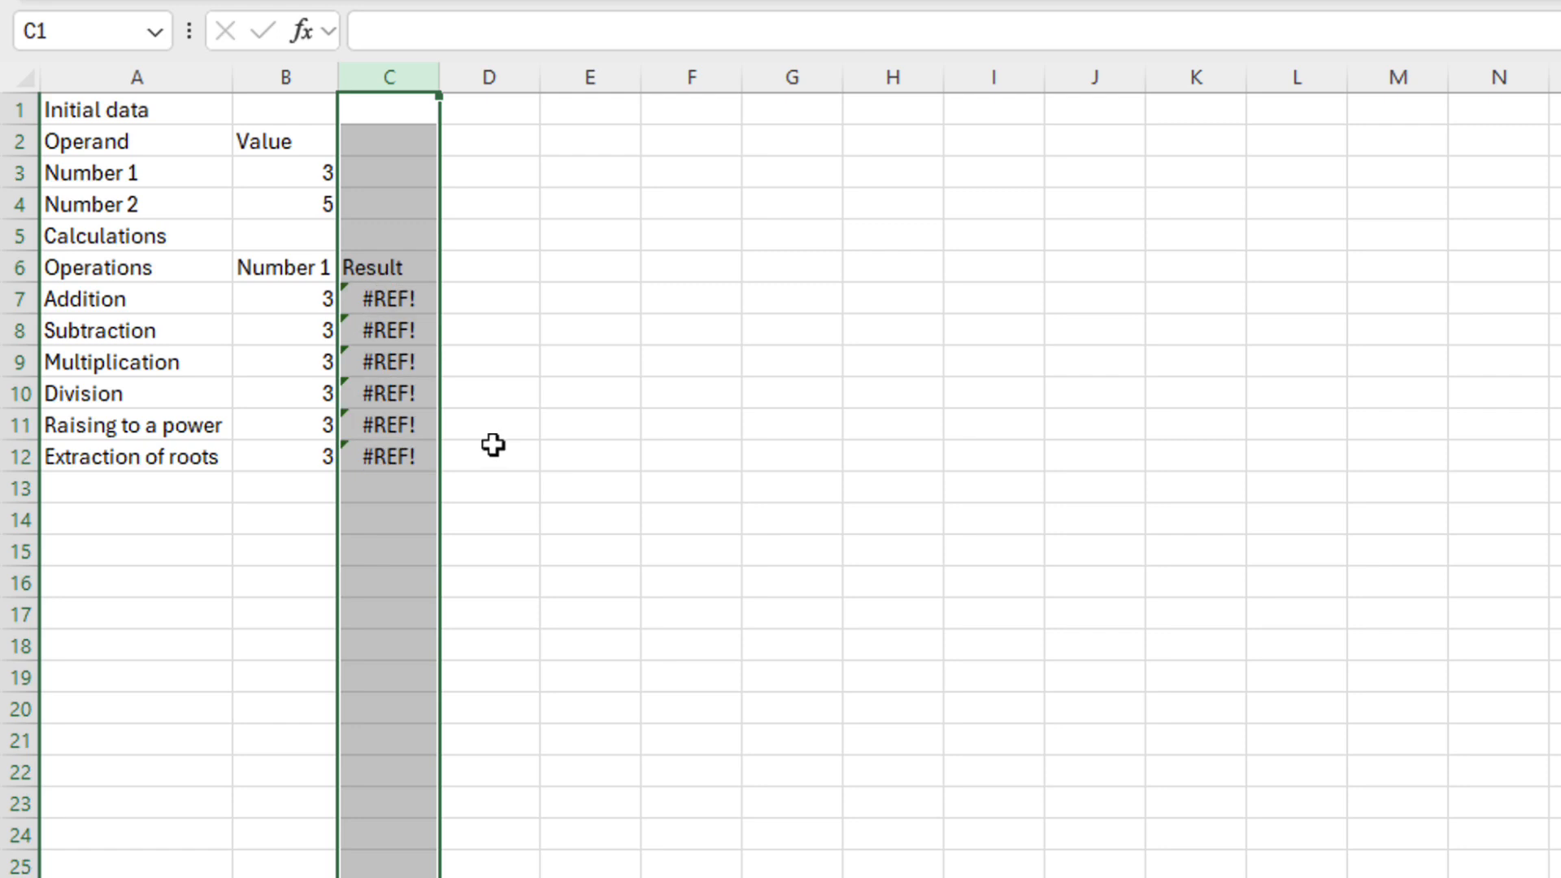
left_click(411, 310)
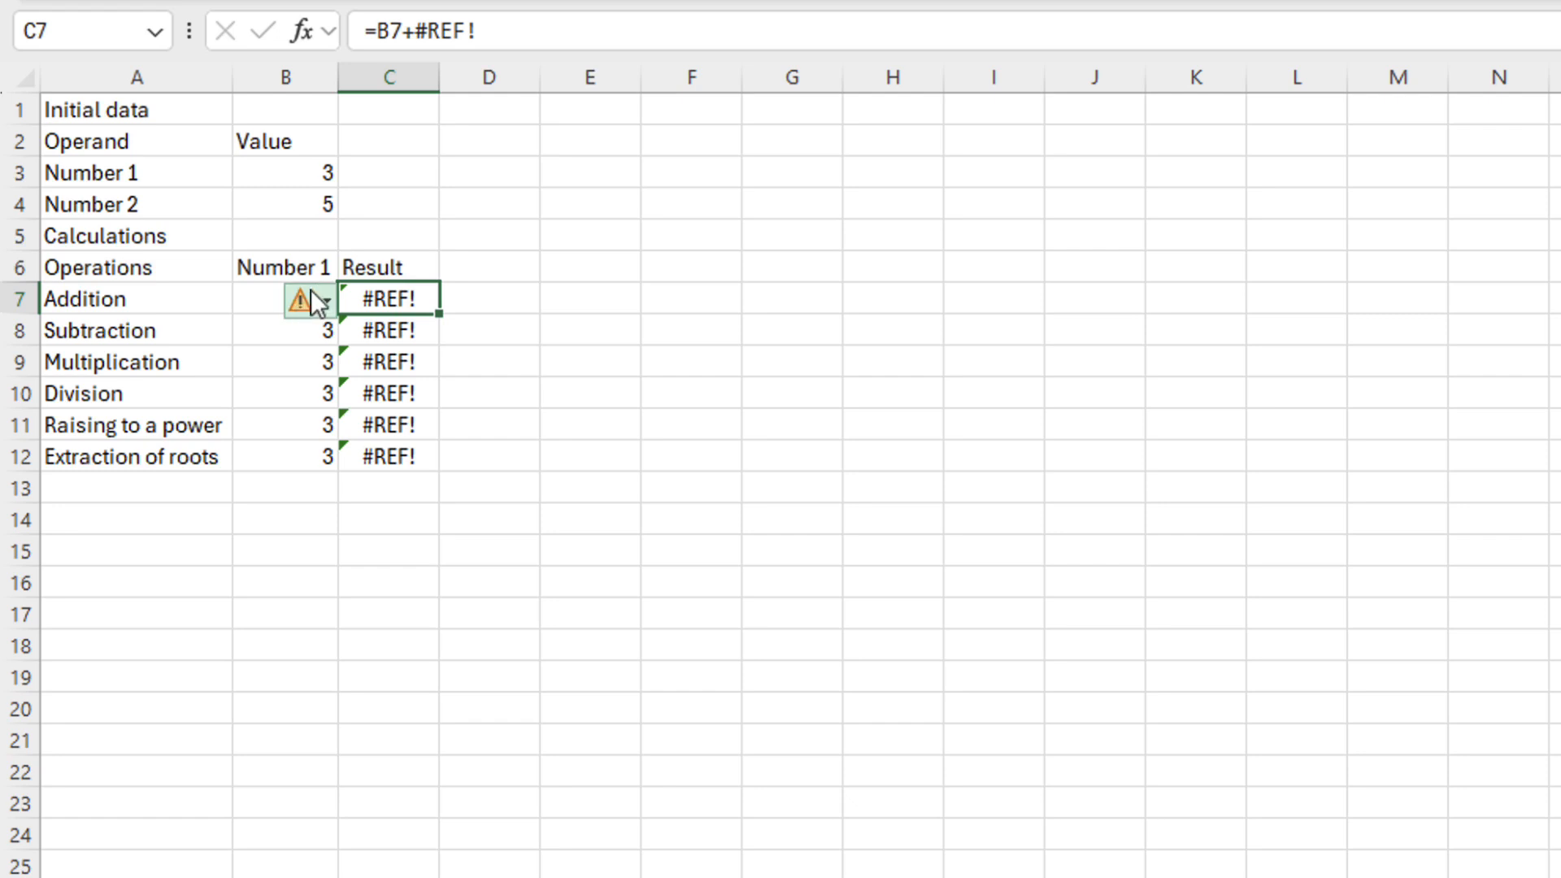
Move the Result range C6:C12 onto B6:B12, replacing the Number 1 data there.
left_click_drag(393, 266, 404, 460)
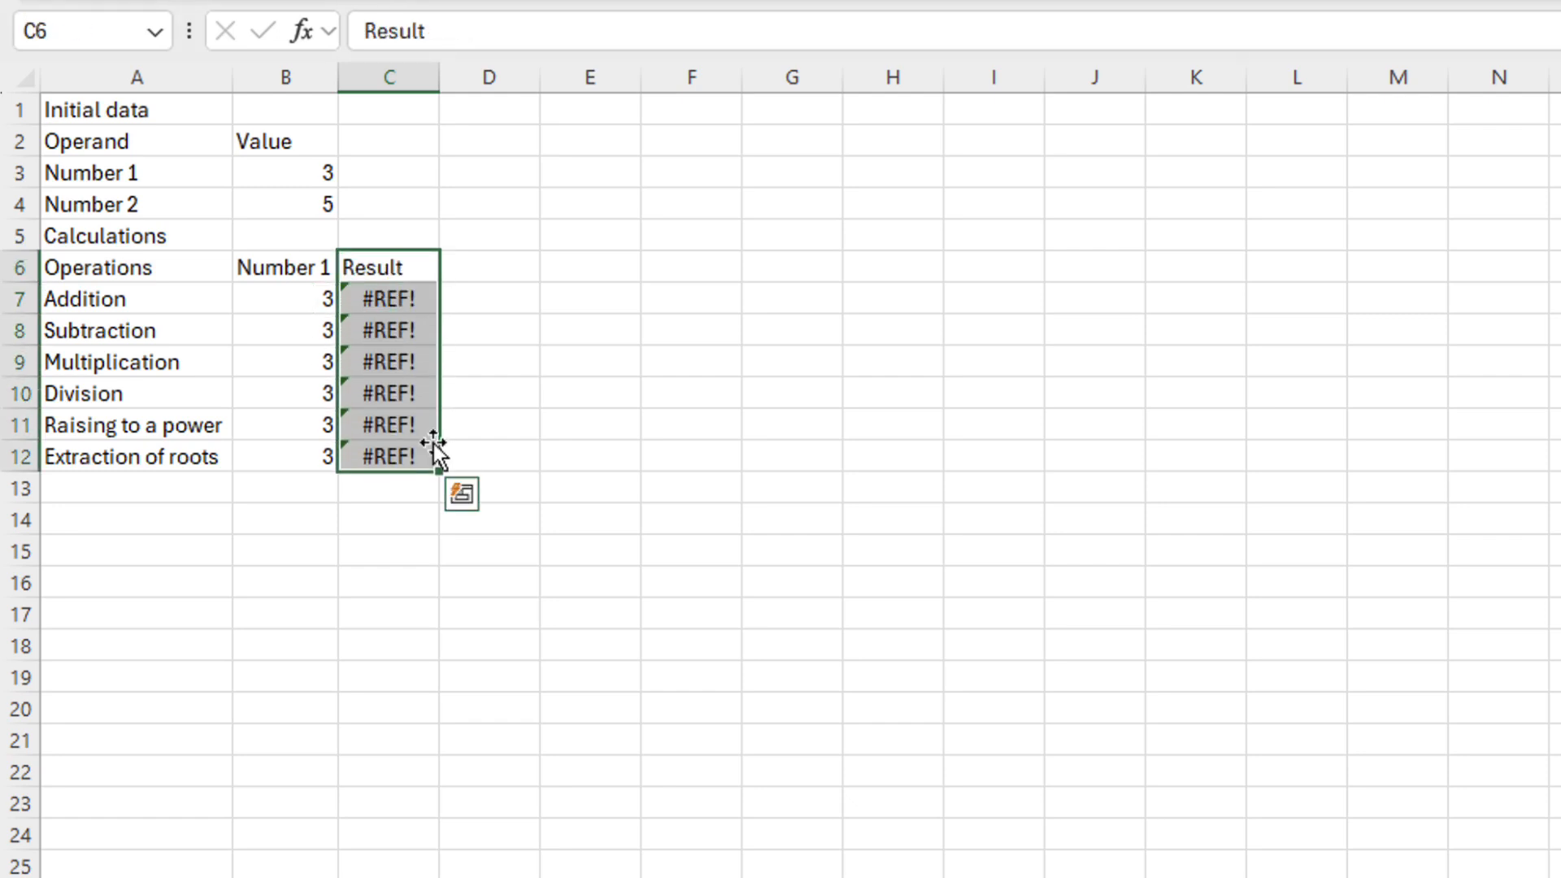
left_click_drag(432, 444, 311, 455)
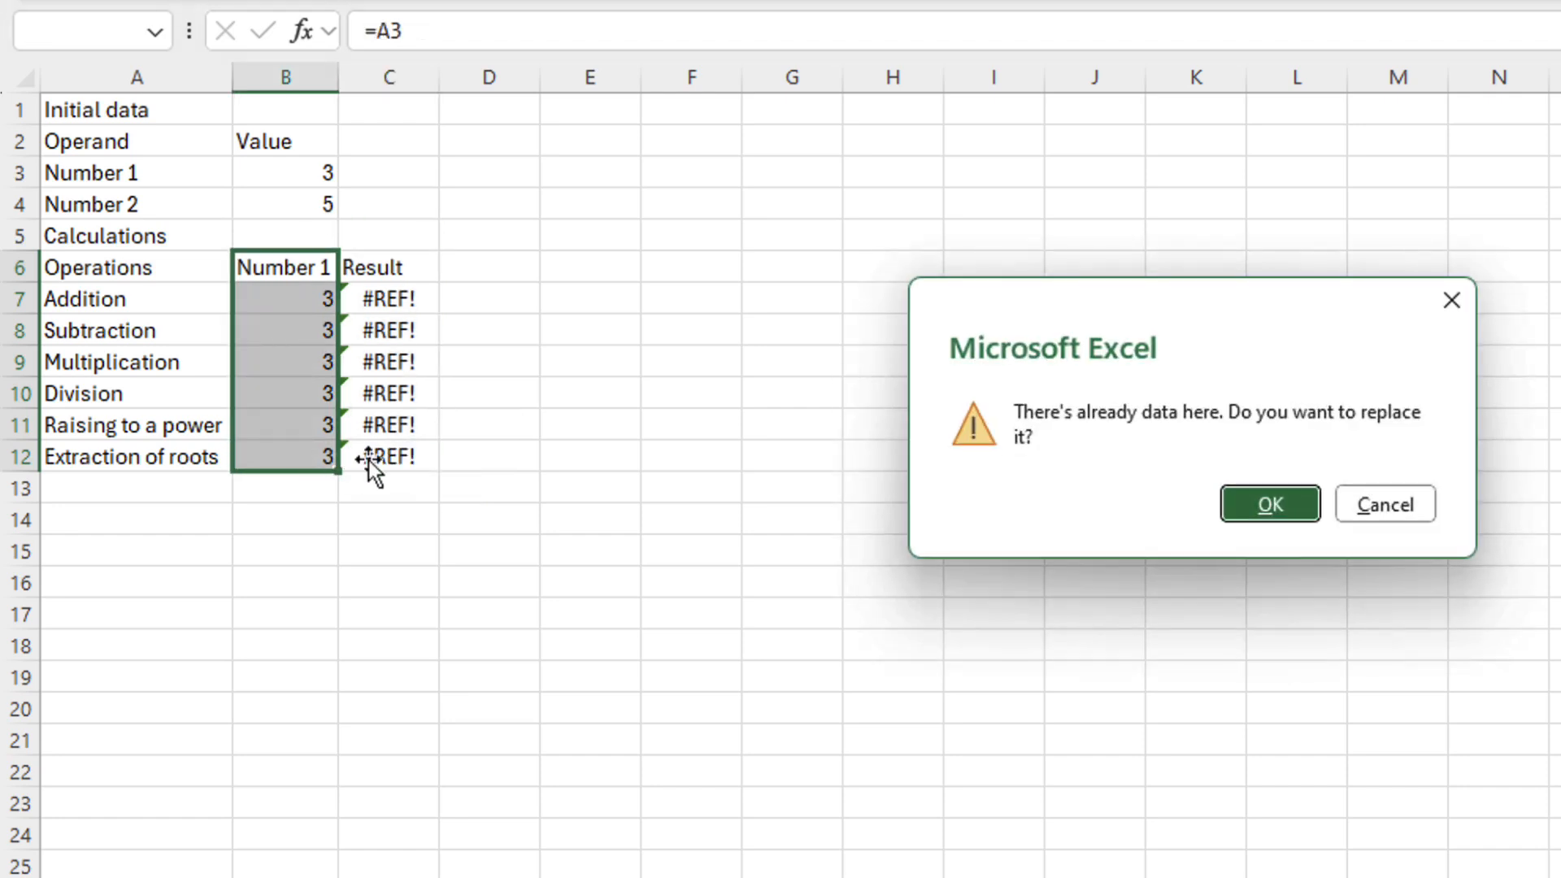
left_click(1267, 507)
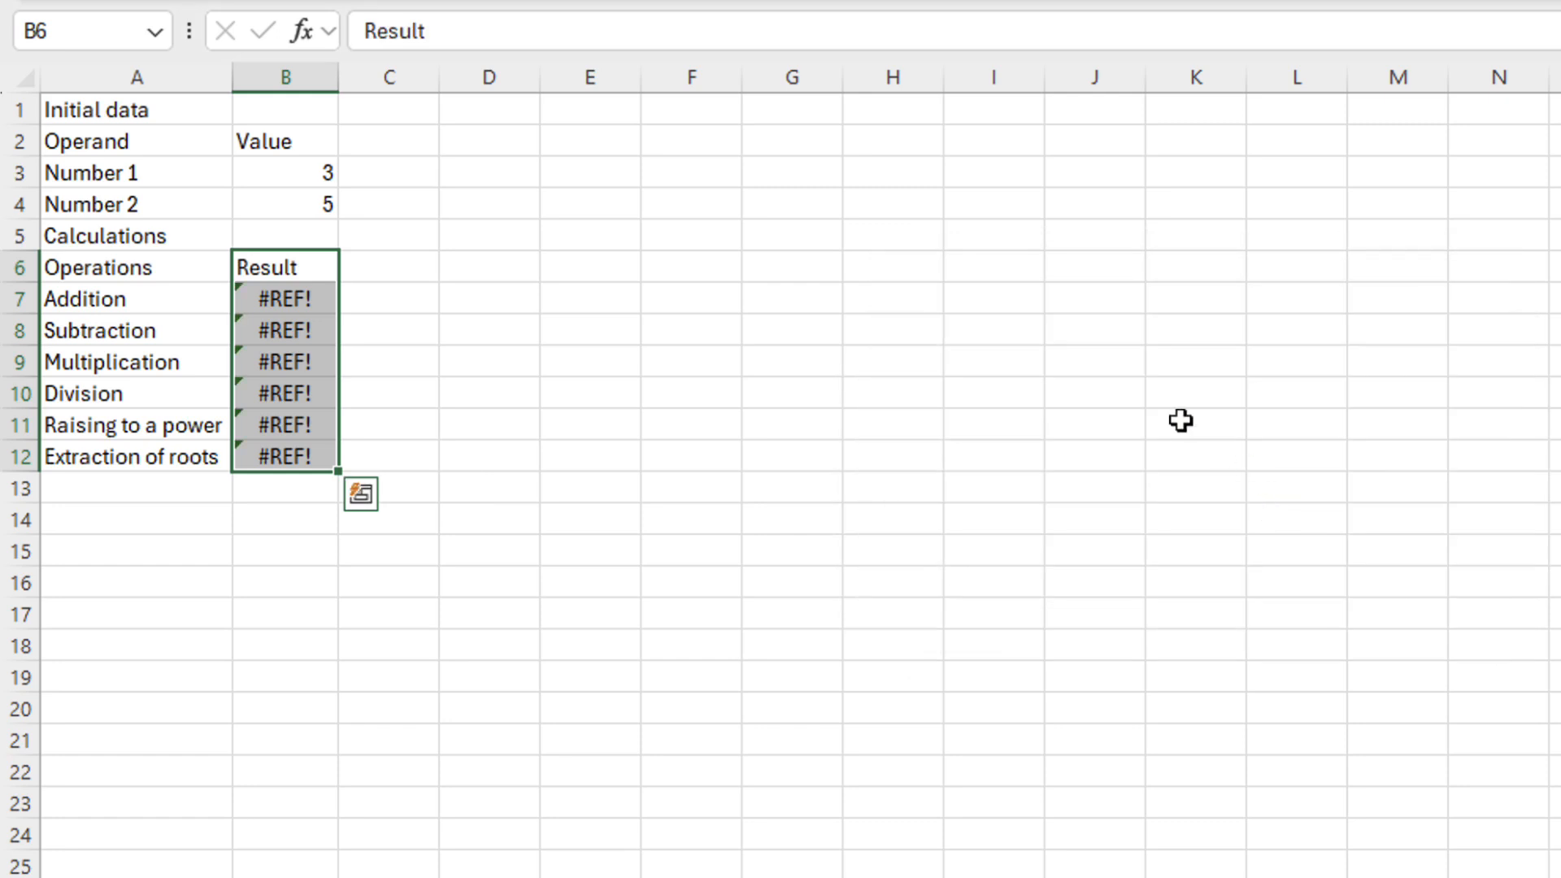
Inspect the Result formulas in B7 through B12 and clear the contents of those cells.
left_click(289, 304)
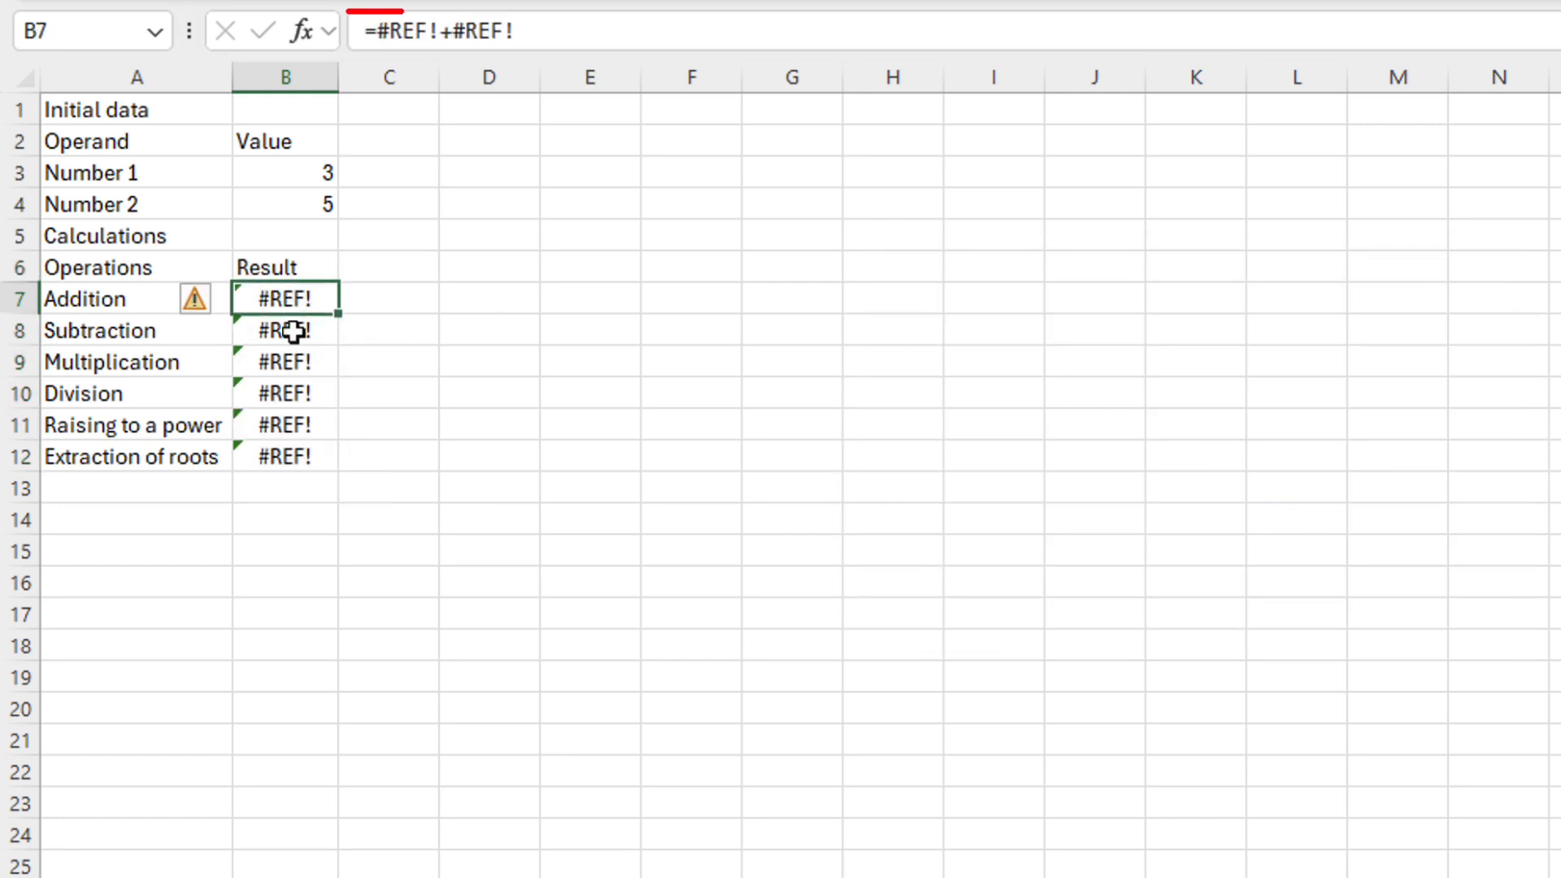
left_click(292, 330)
left_click(292, 361)
left_click(291, 395)
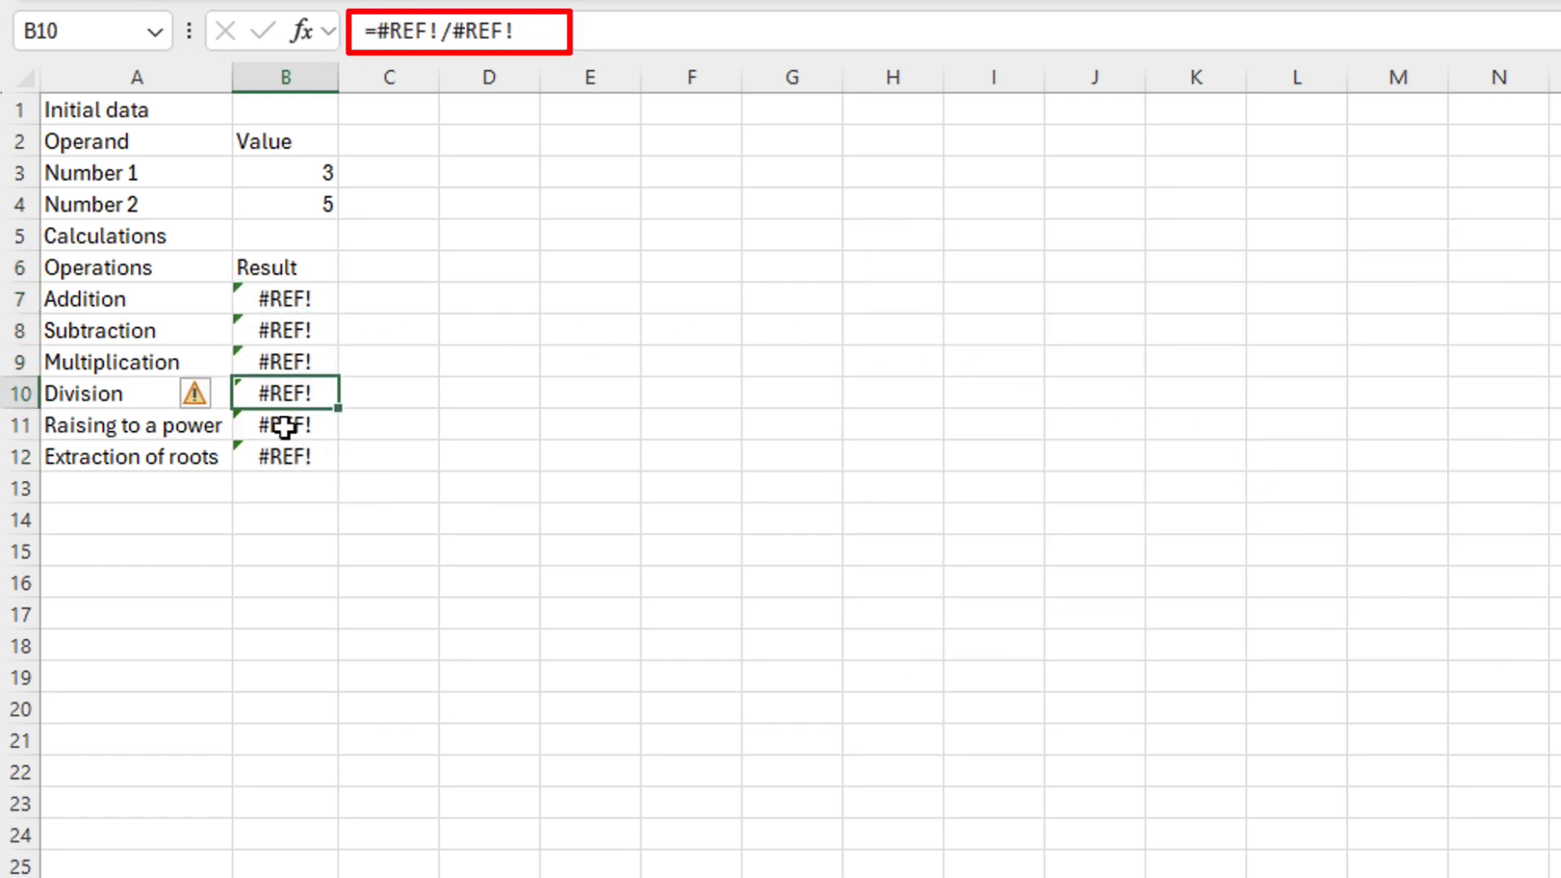
left_click(290, 425)
left_click(286, 456)
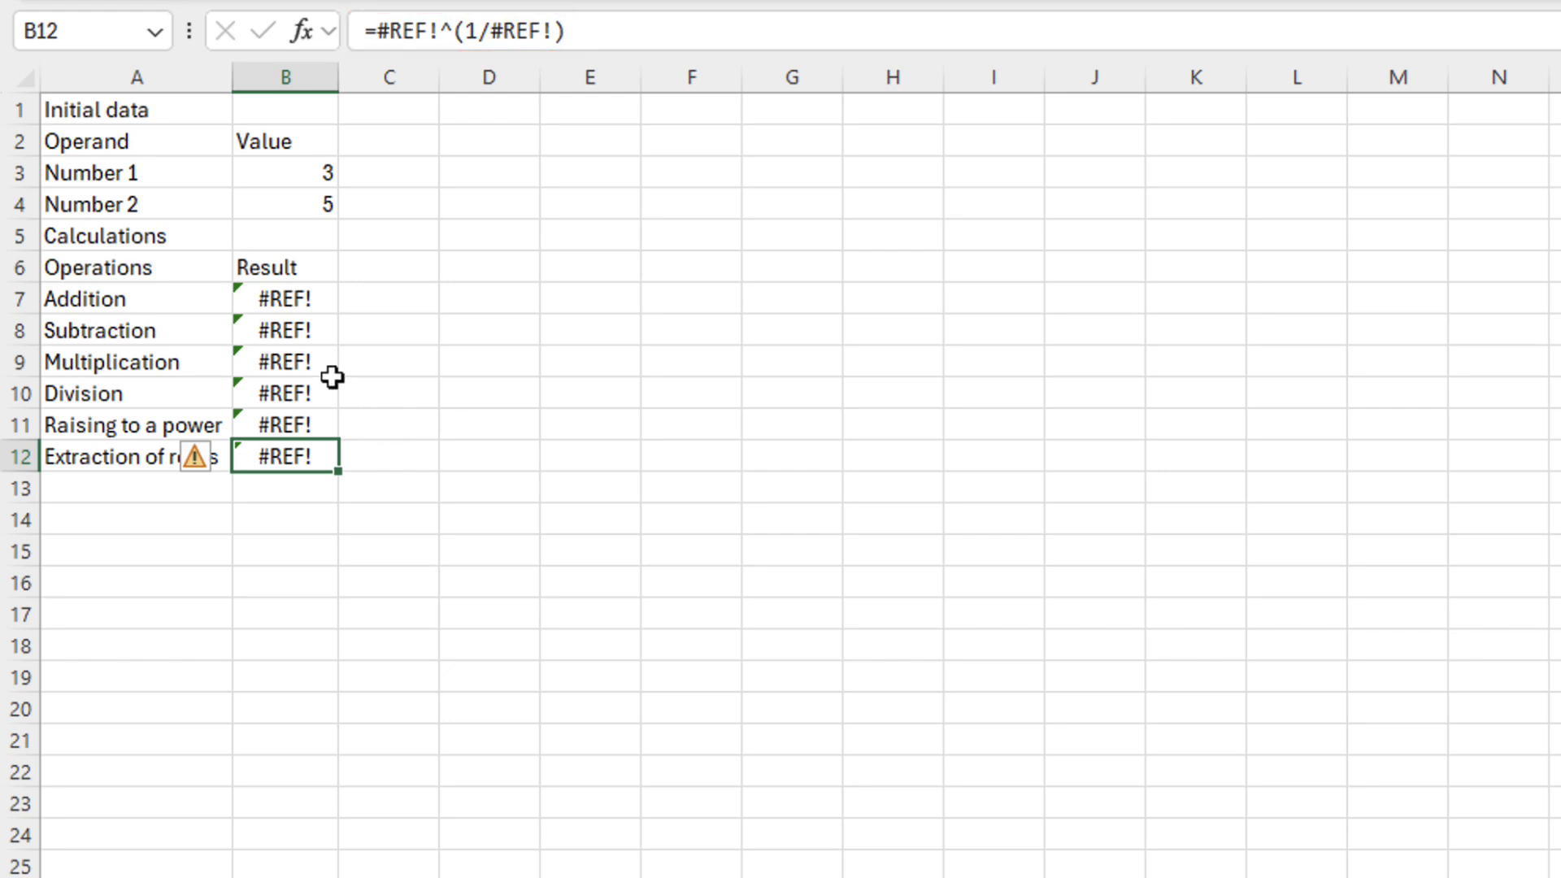
left_click_drag(285, 301, 303, 439)
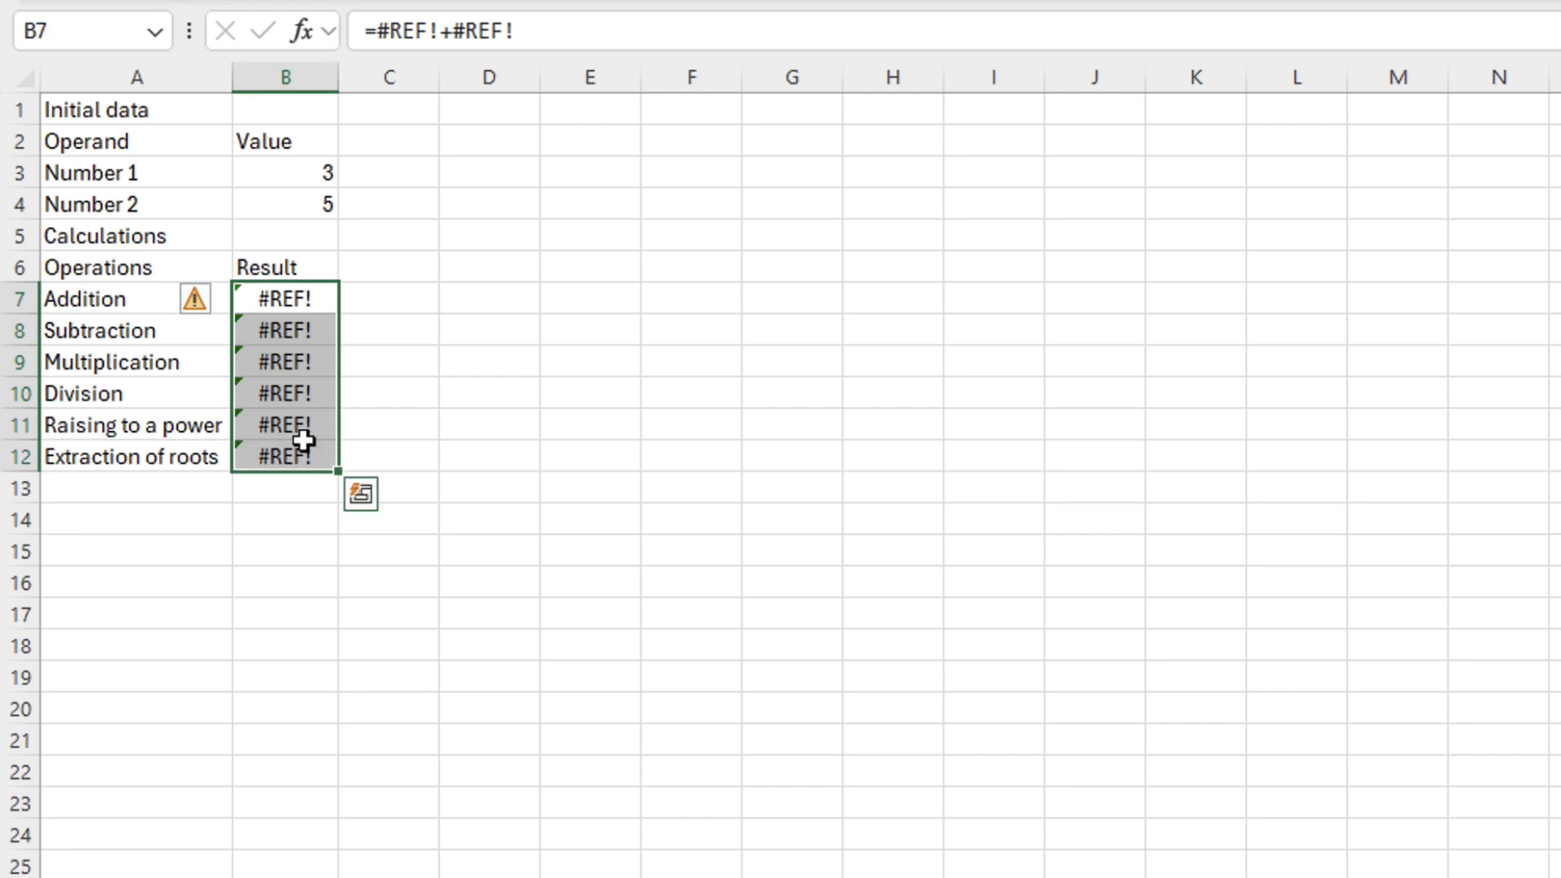
key("Delete")
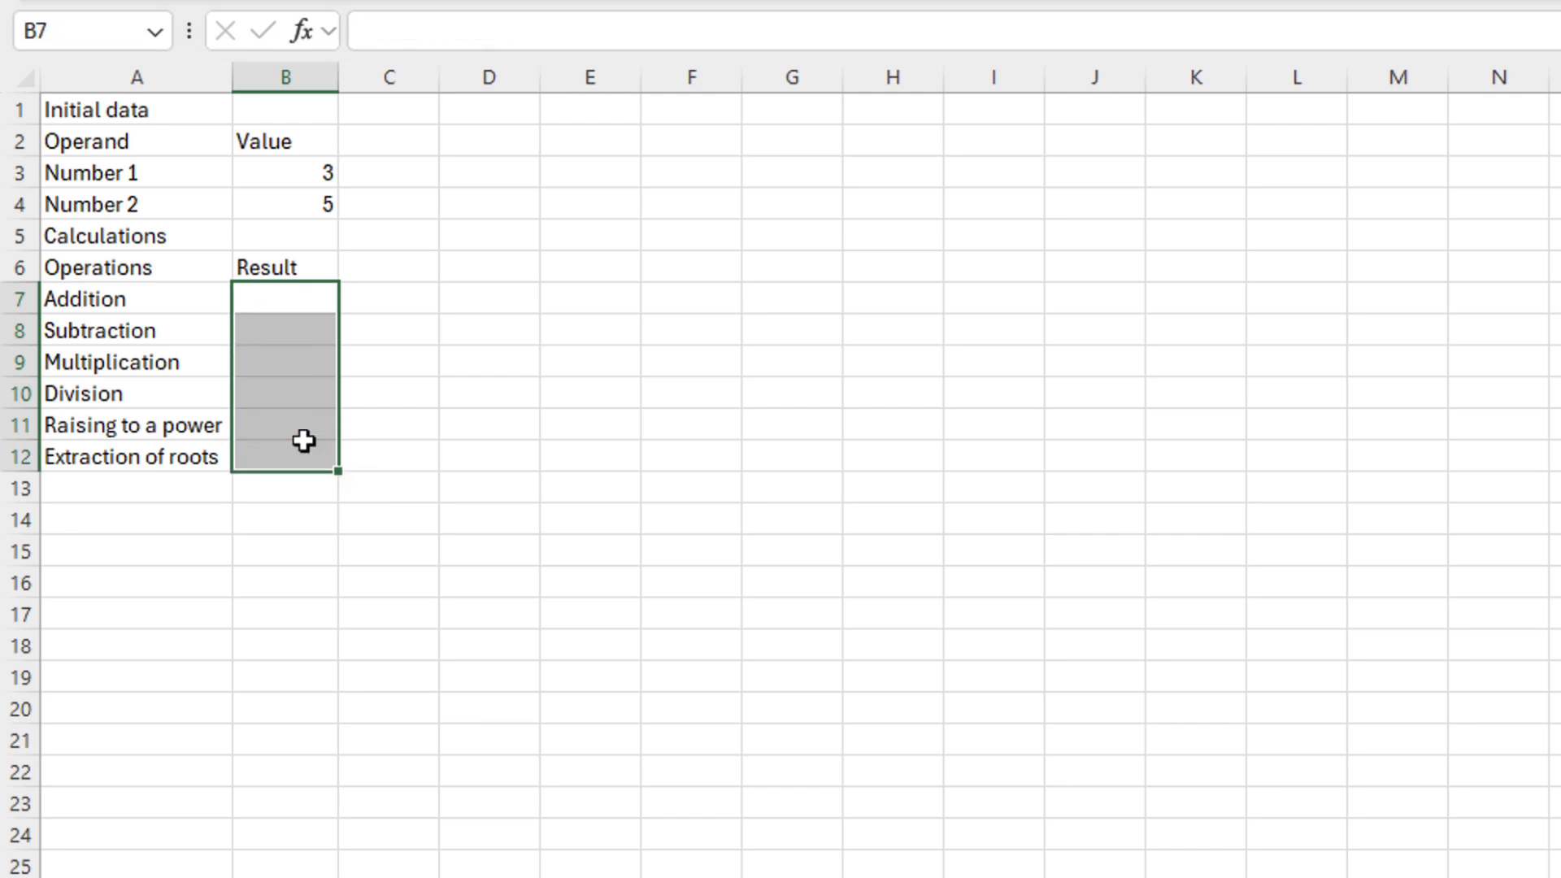
Start a formula in the Addition result cell B7 by inserting the SUM function from the Math & Trig category.
left_click(295, 301)
type("=")
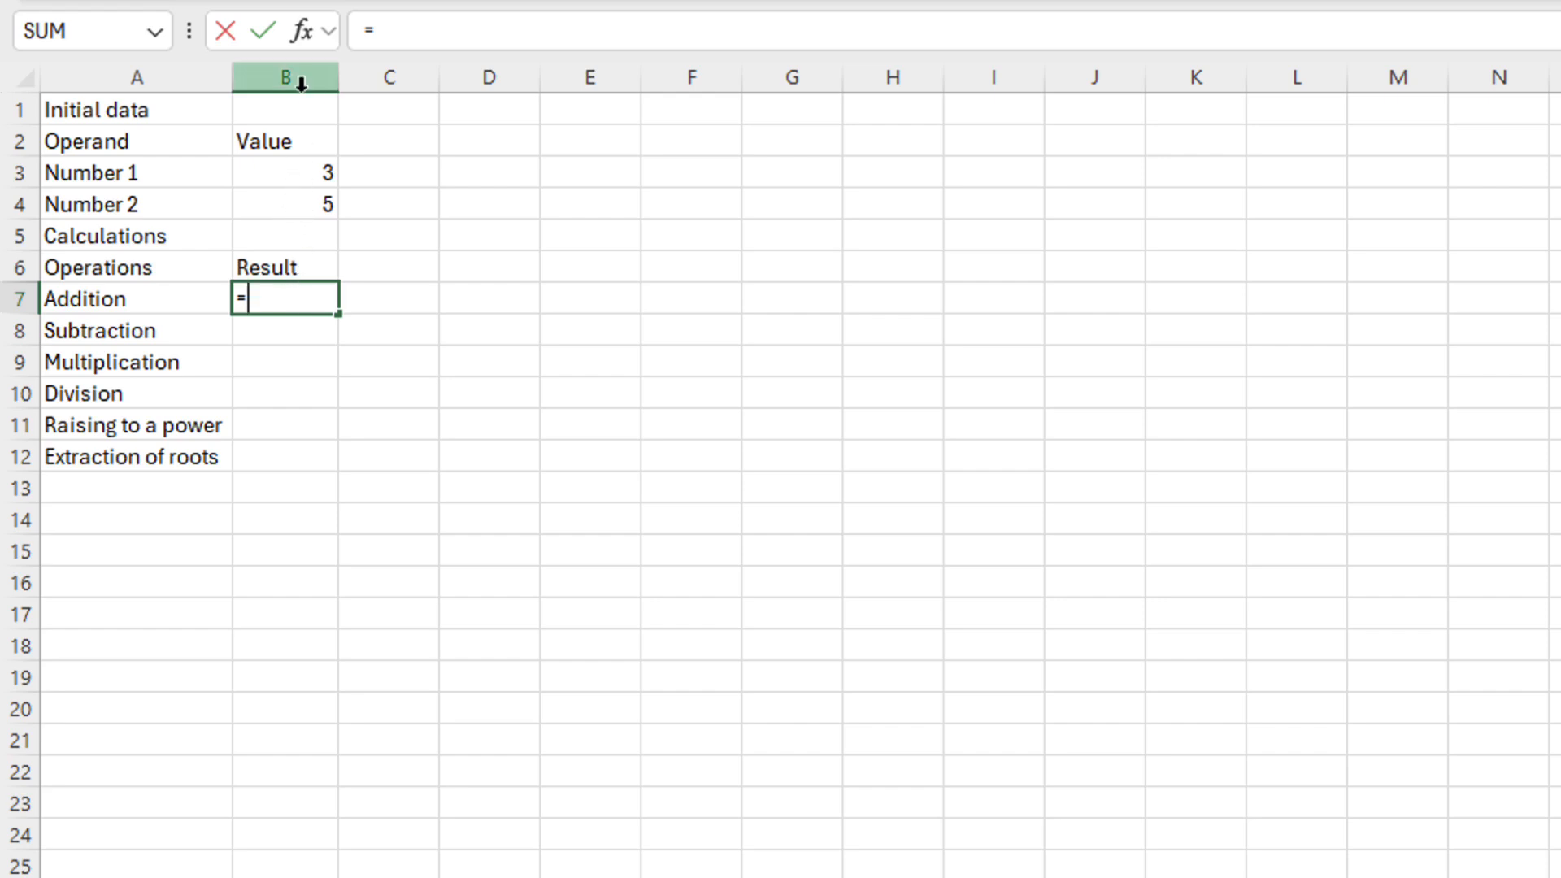
left_click(303, 30)
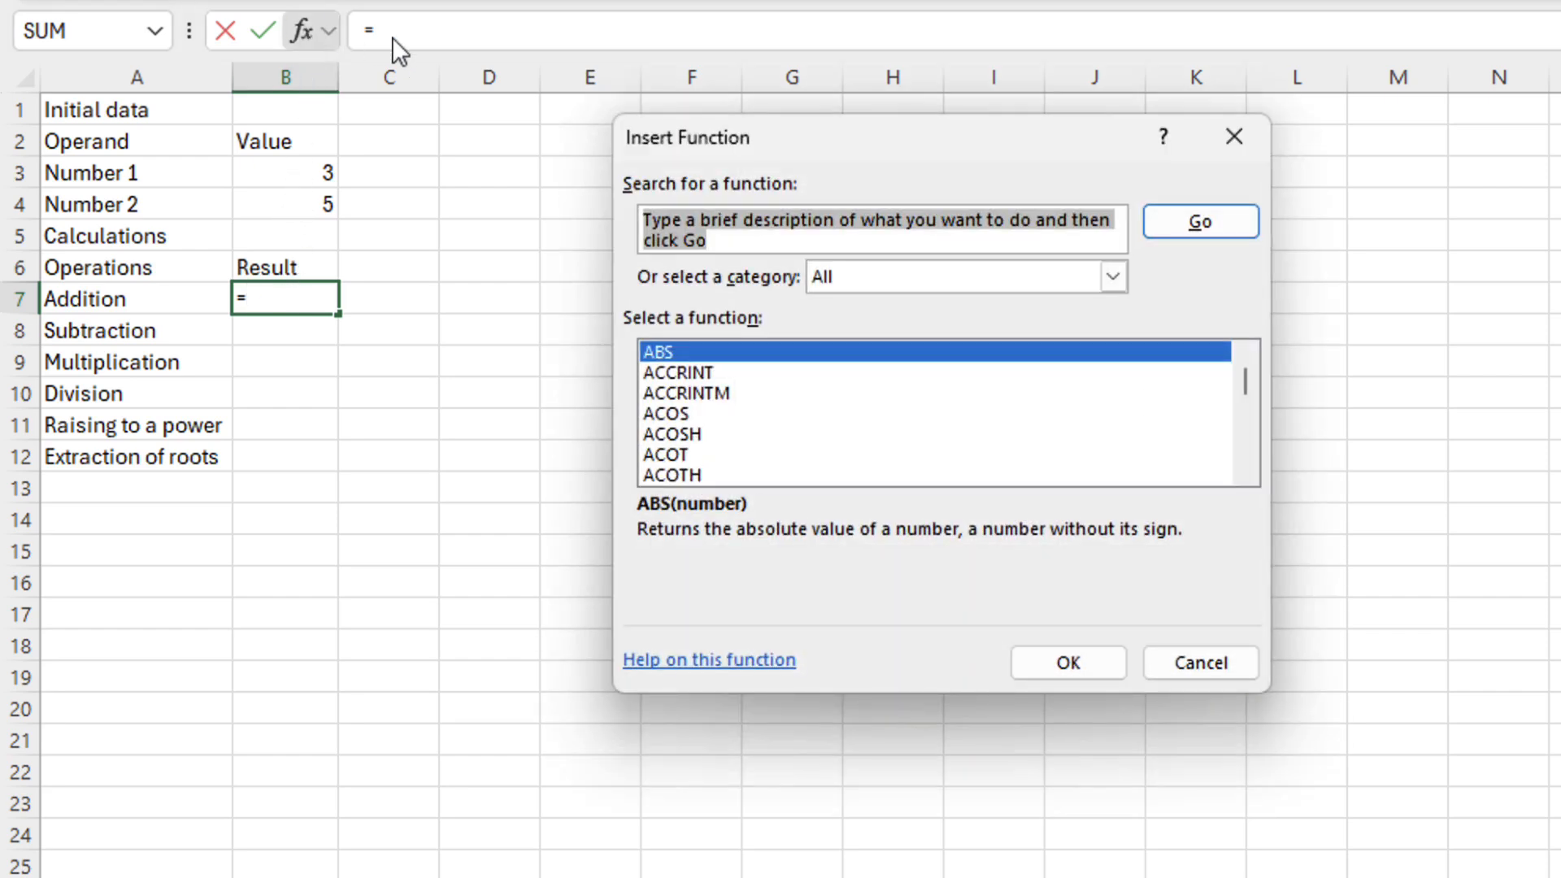
left_click(1111, 278)
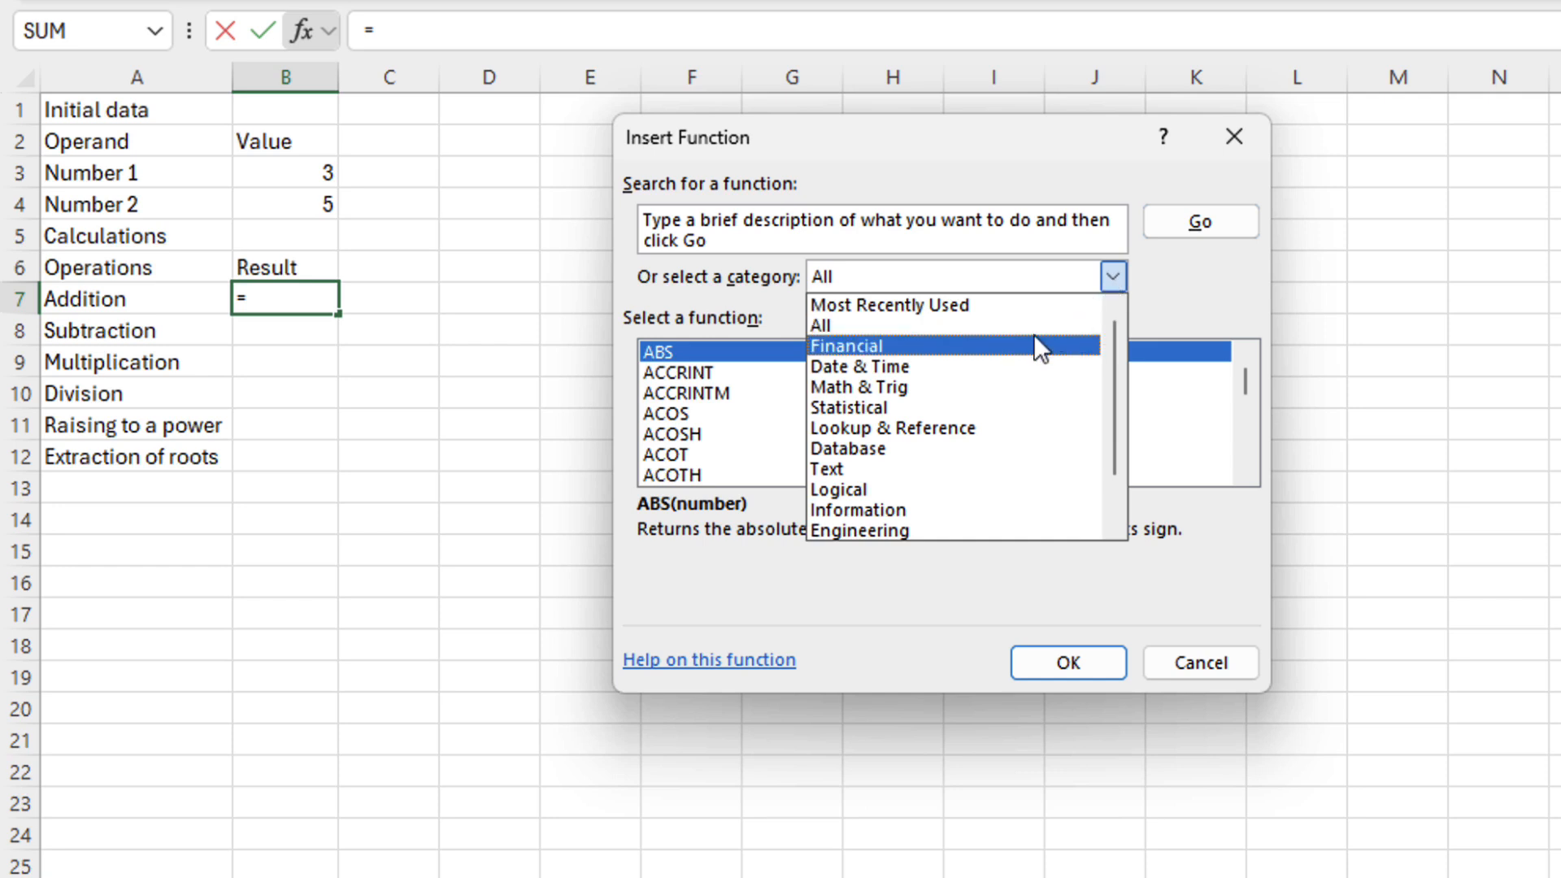
left_click(949, 379)
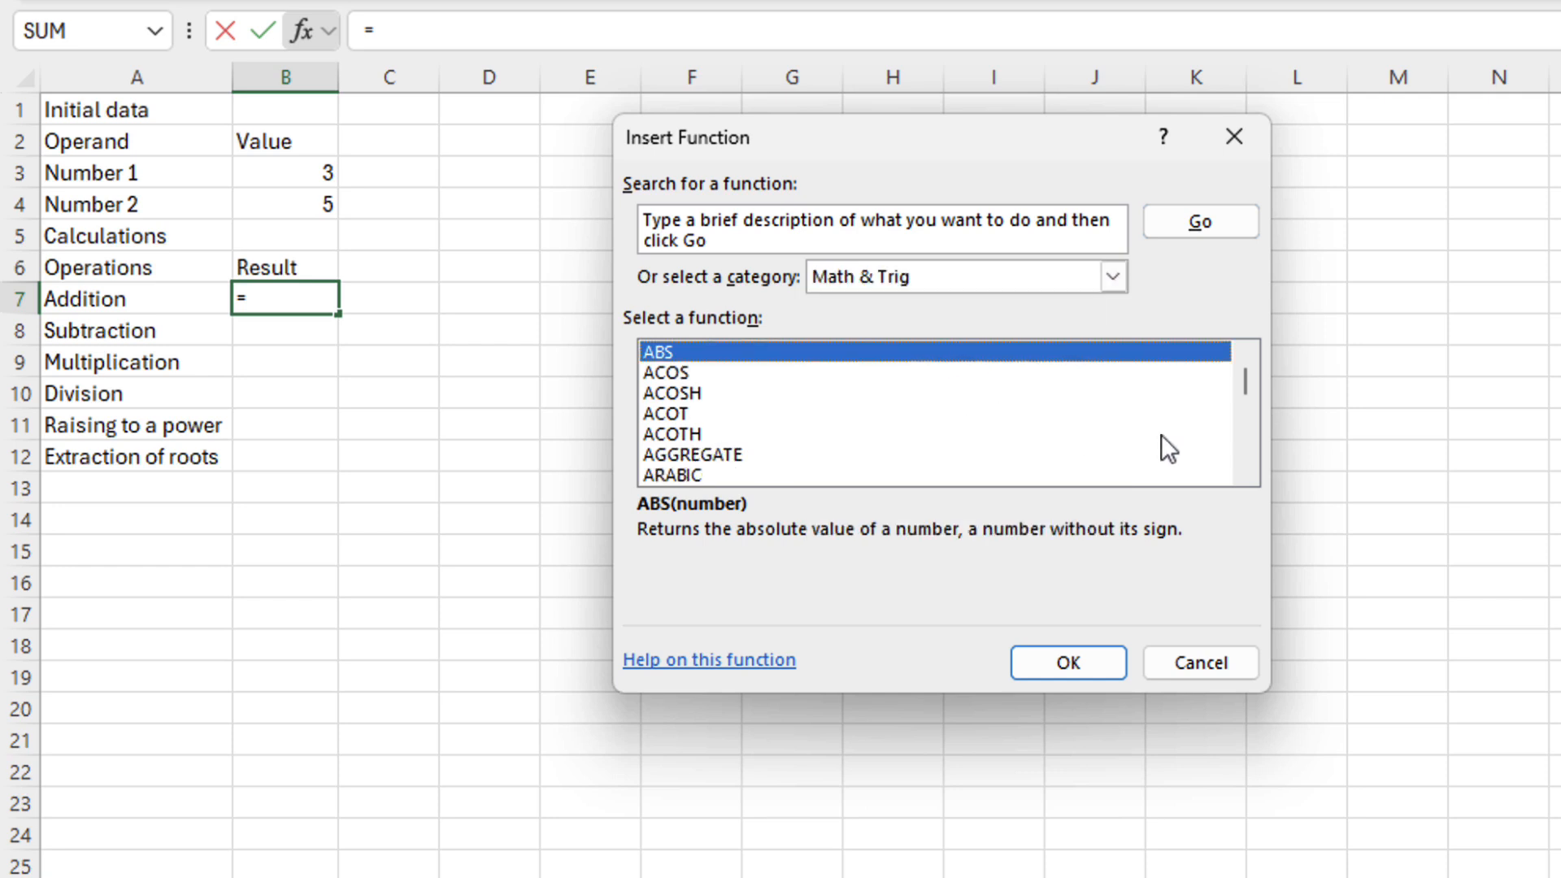
left_click_drag(1244, 445, 1244, 445)
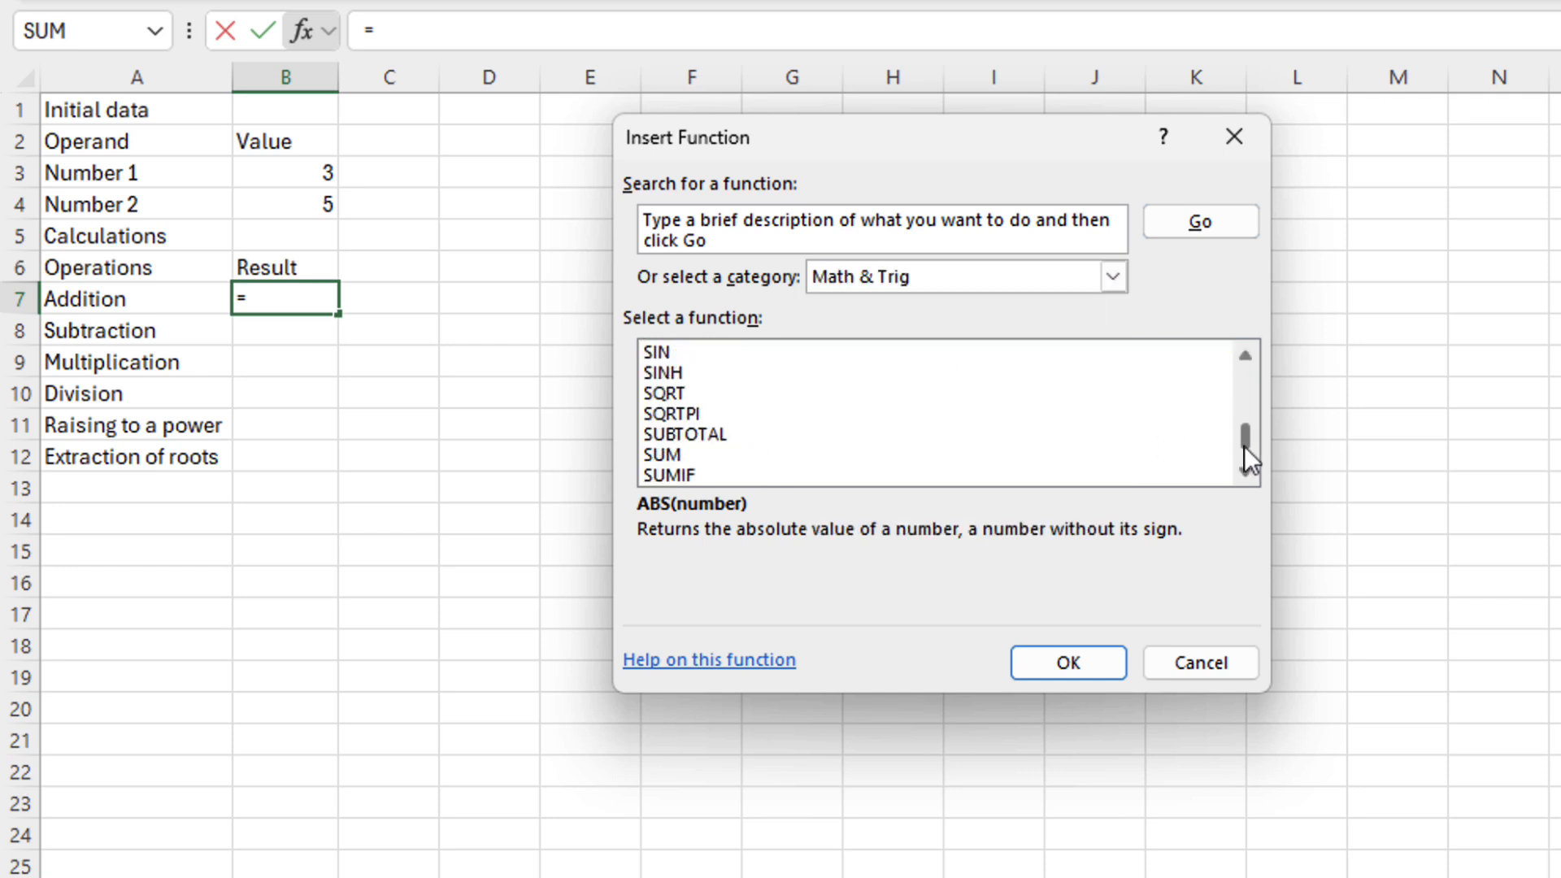
left_click(654, 460)
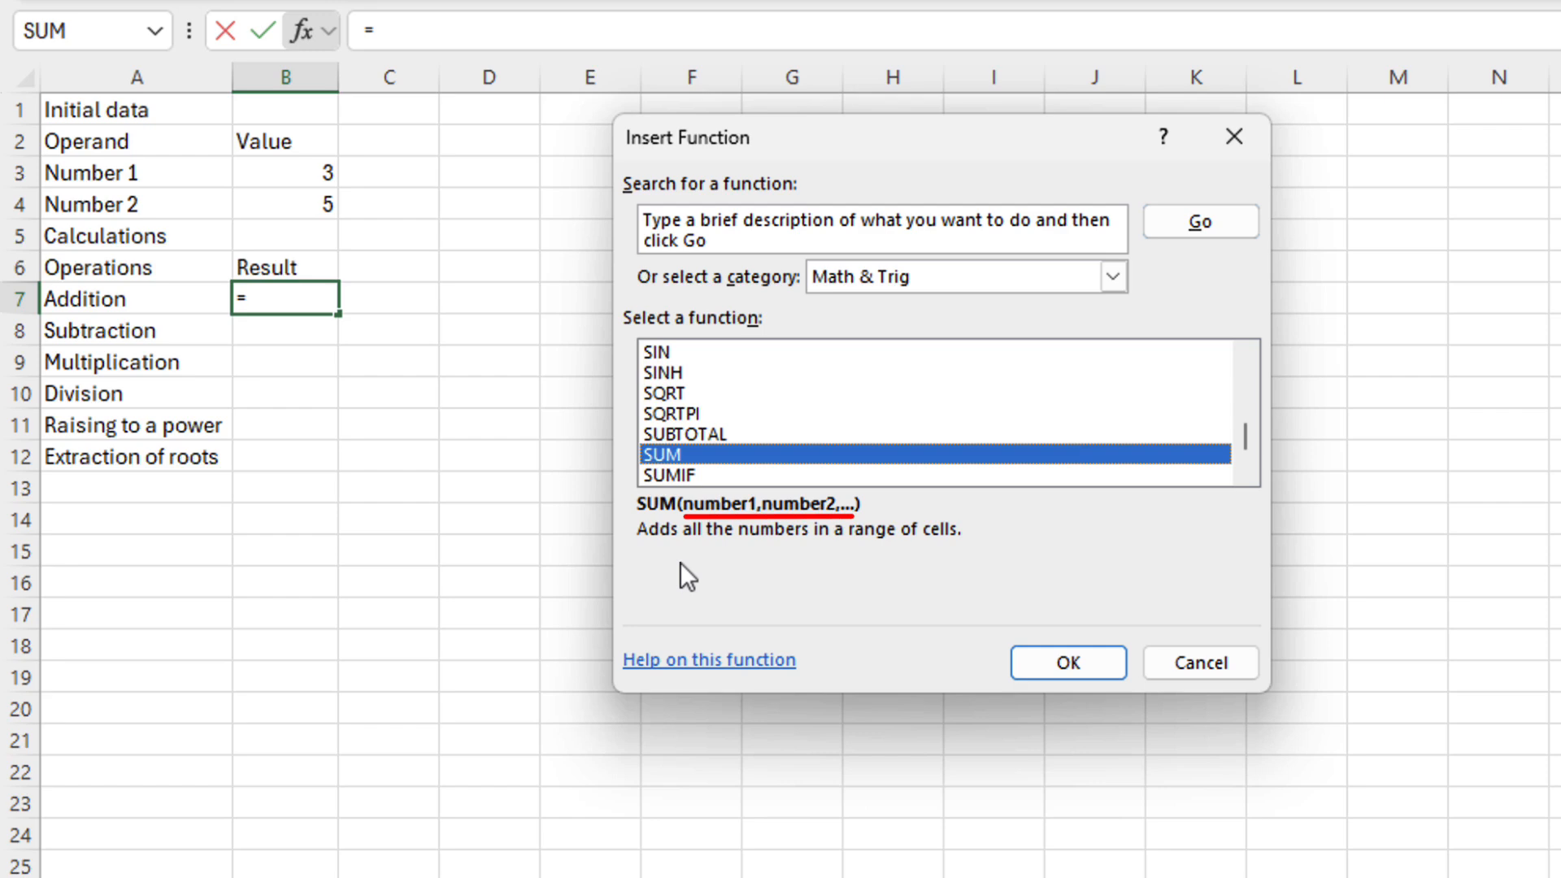
left_click(1071, 655)
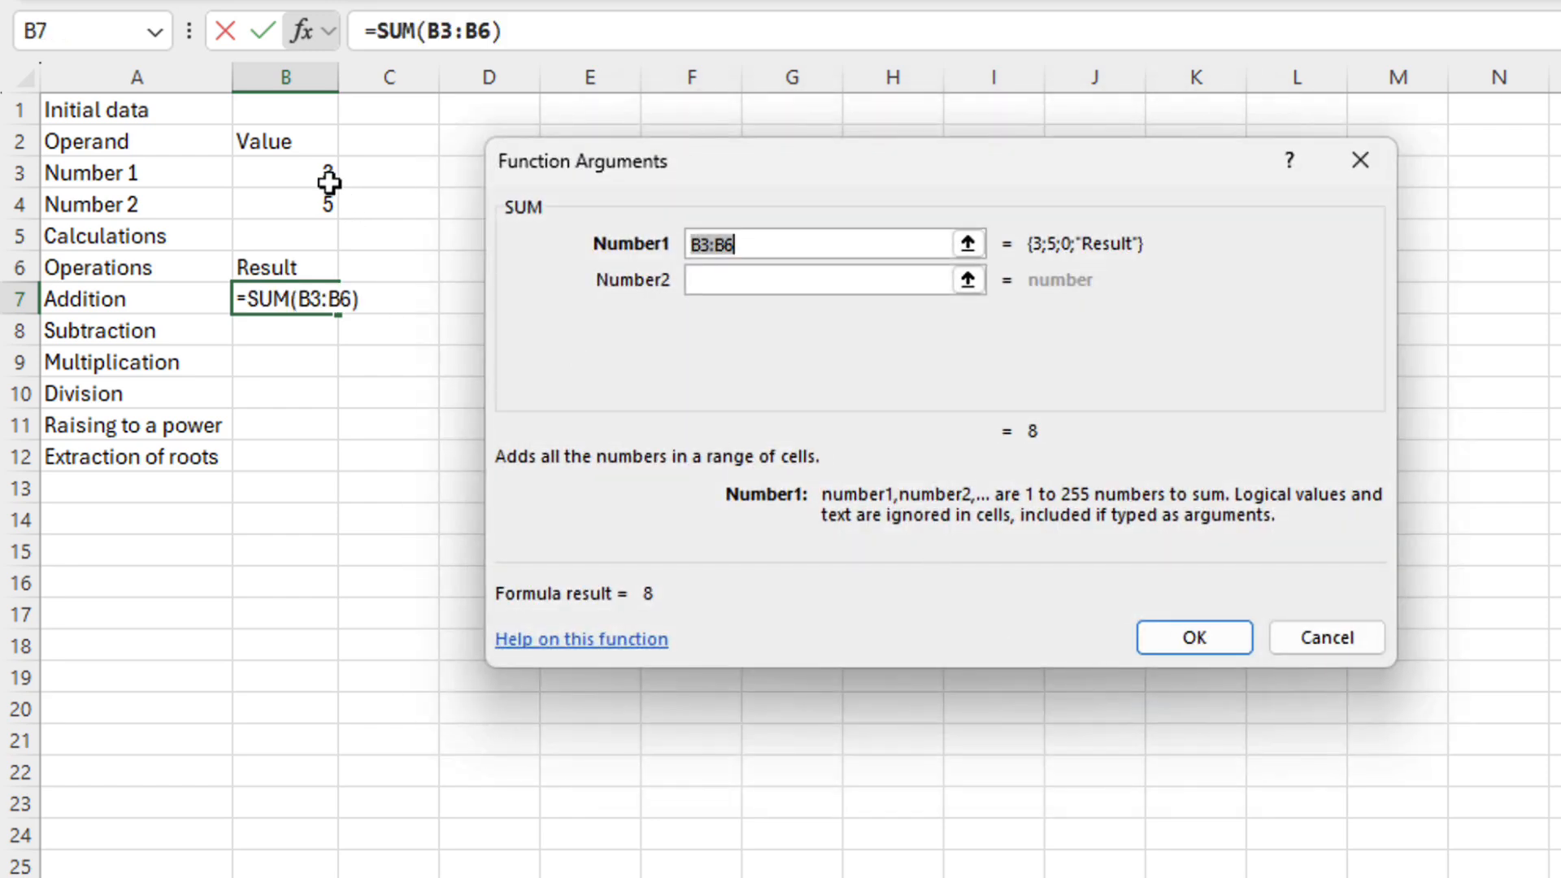
Set the SUM arguments to B3 for Number1 and B4 for Number2, and accept the formula.
left_click(326, 169)
left_click(720, 278)
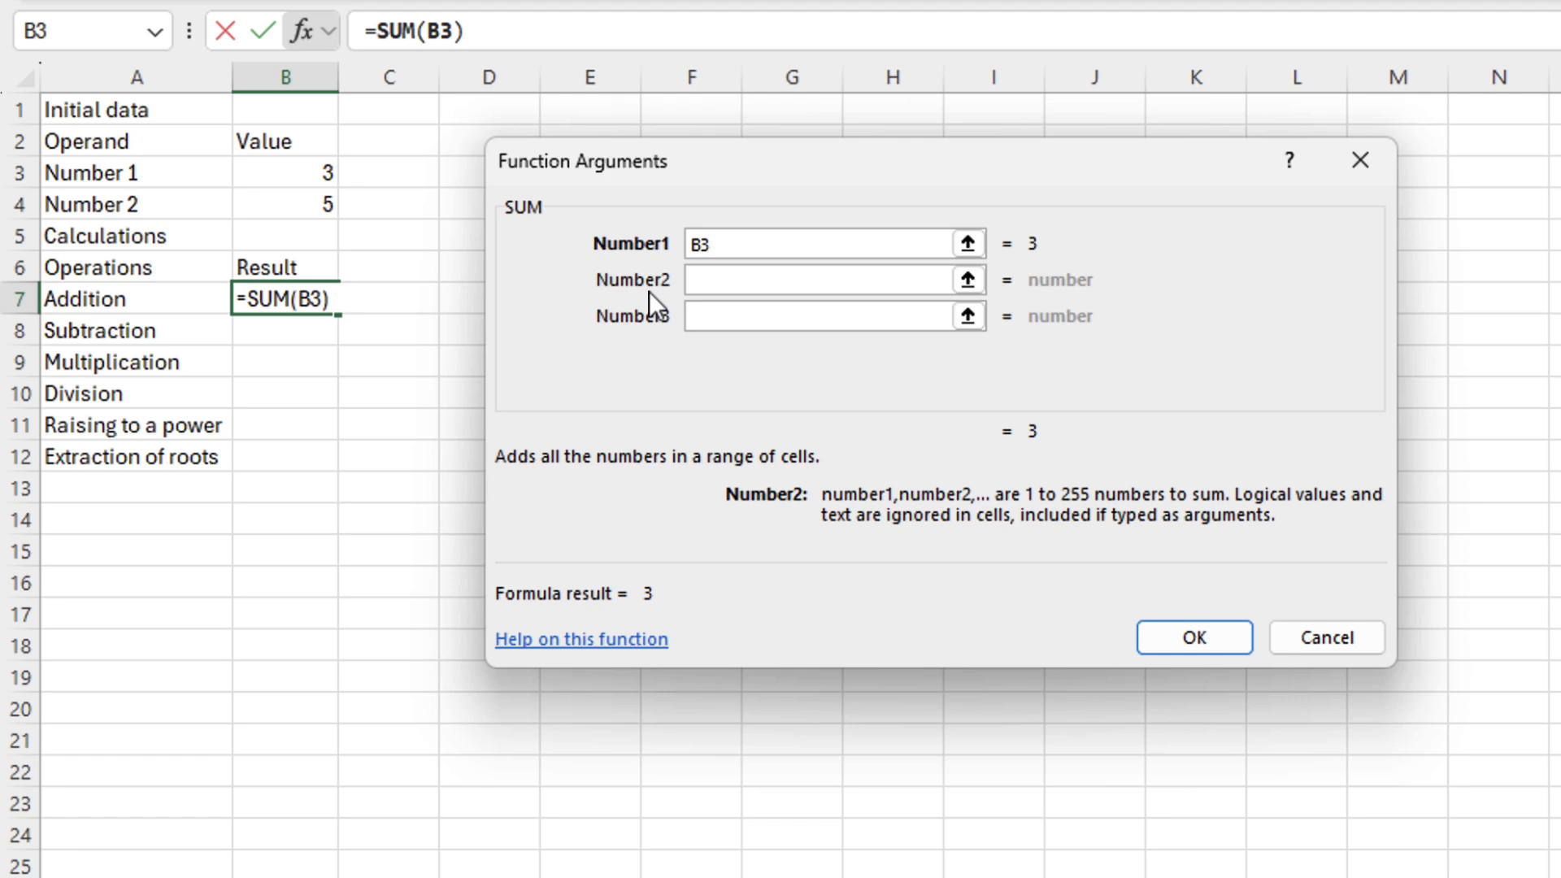
left_click(319, 200)
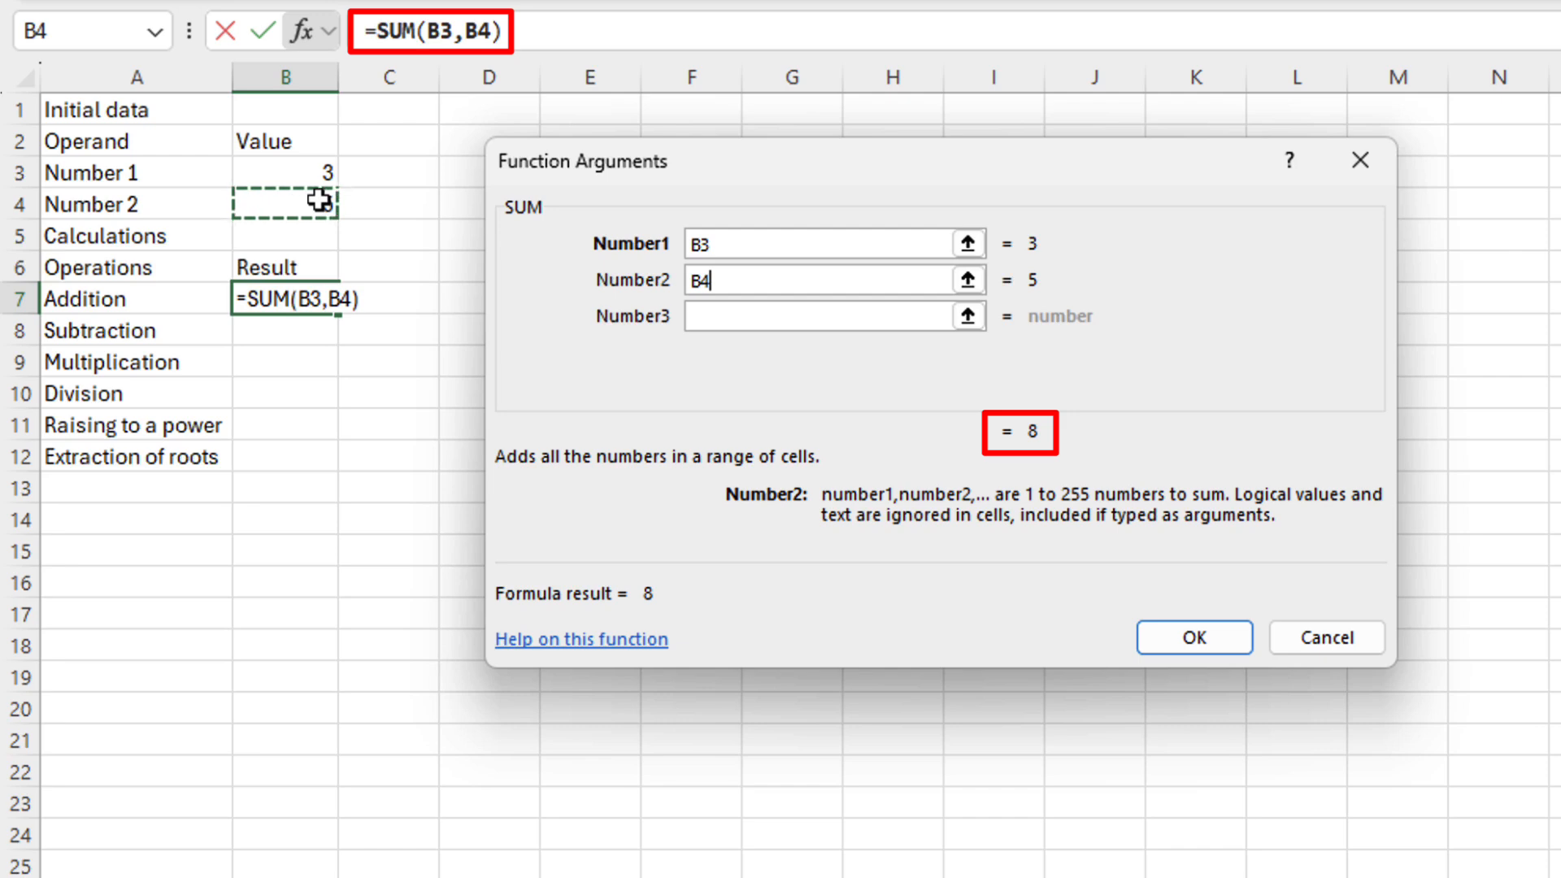
left_click(1207, 632)
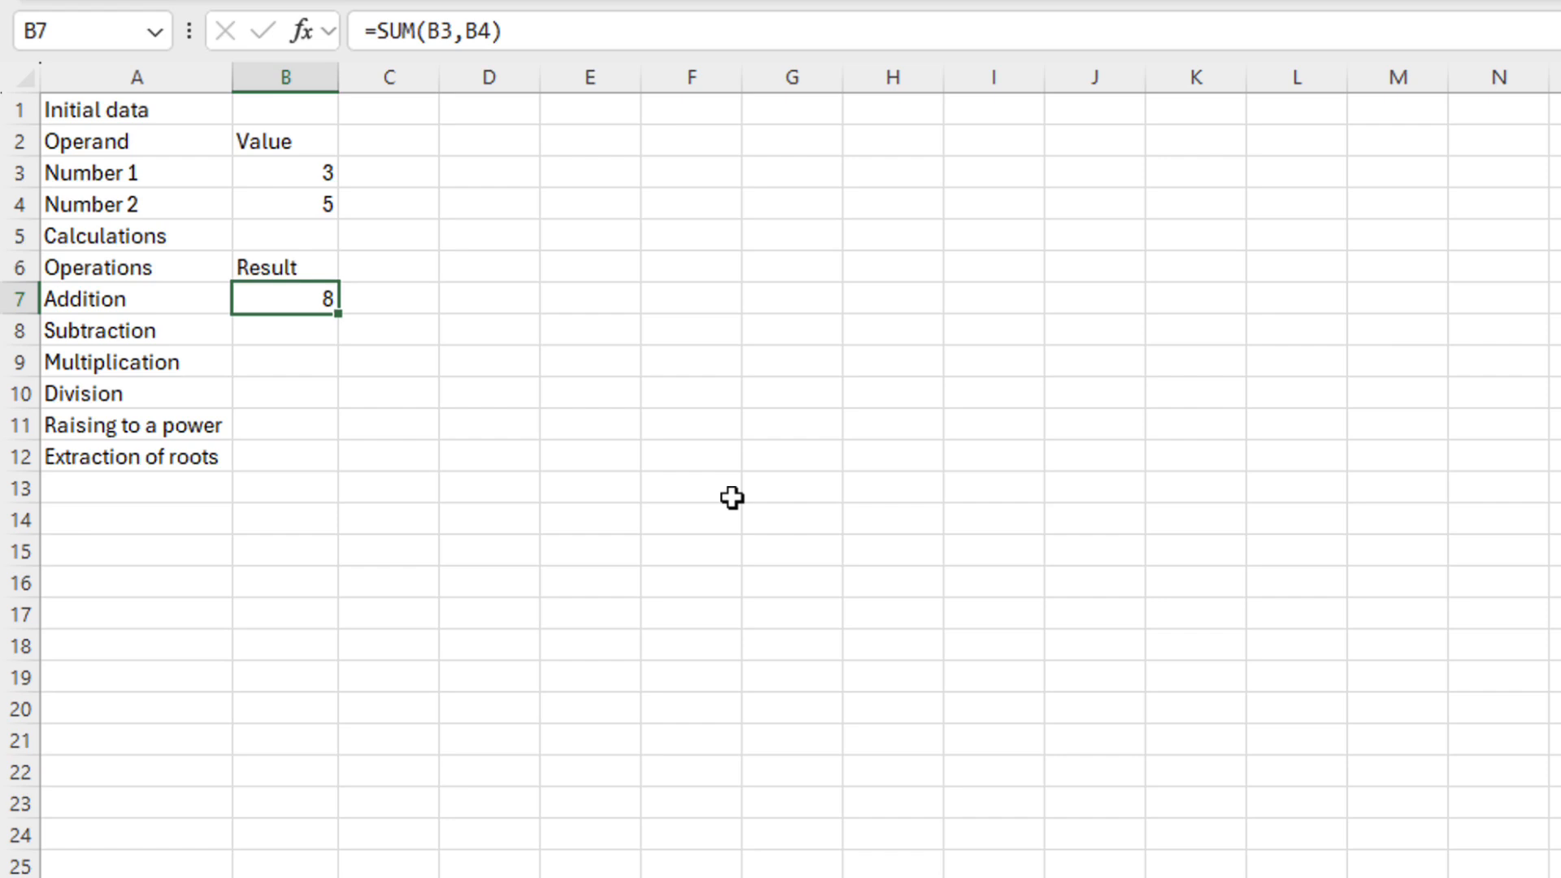
Replace the Addition formula in B7 with a SUM function over the range B3:B4.
key("BackSpace")
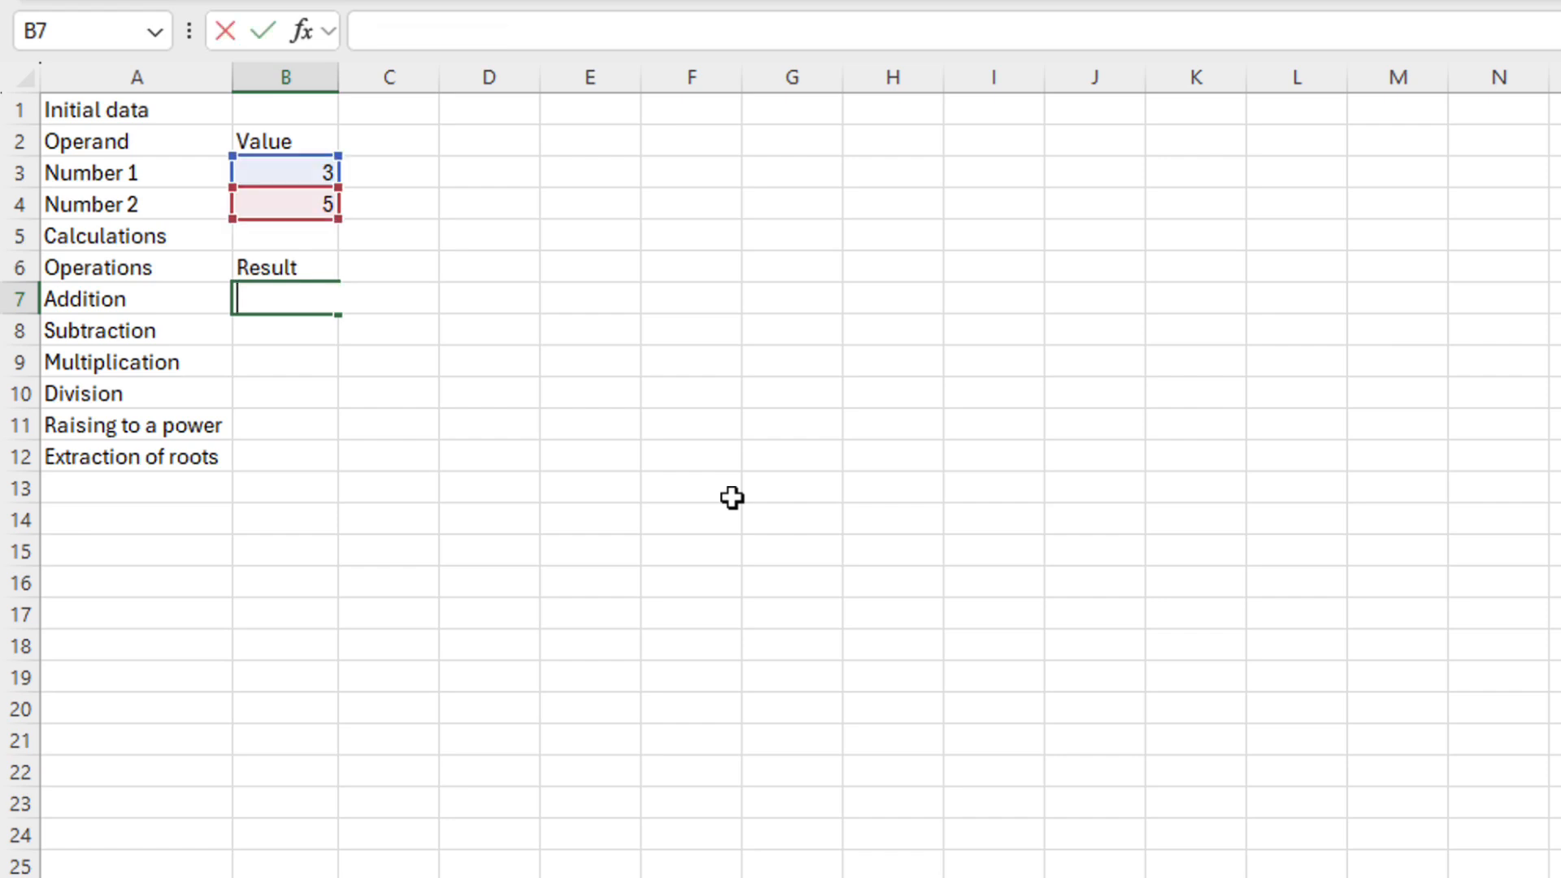
type("=")
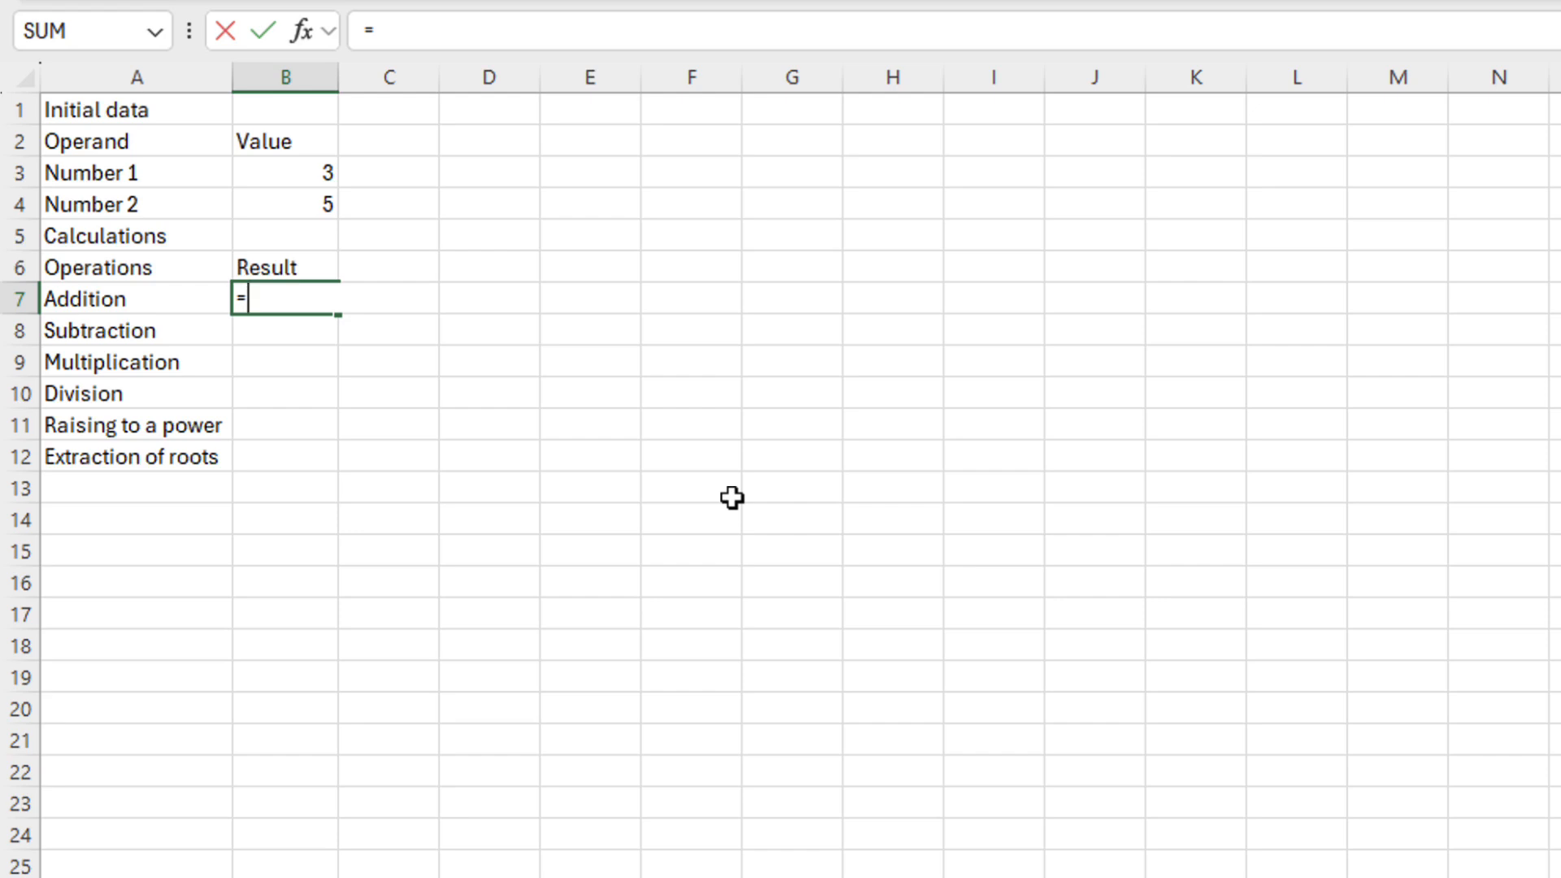
type("s")
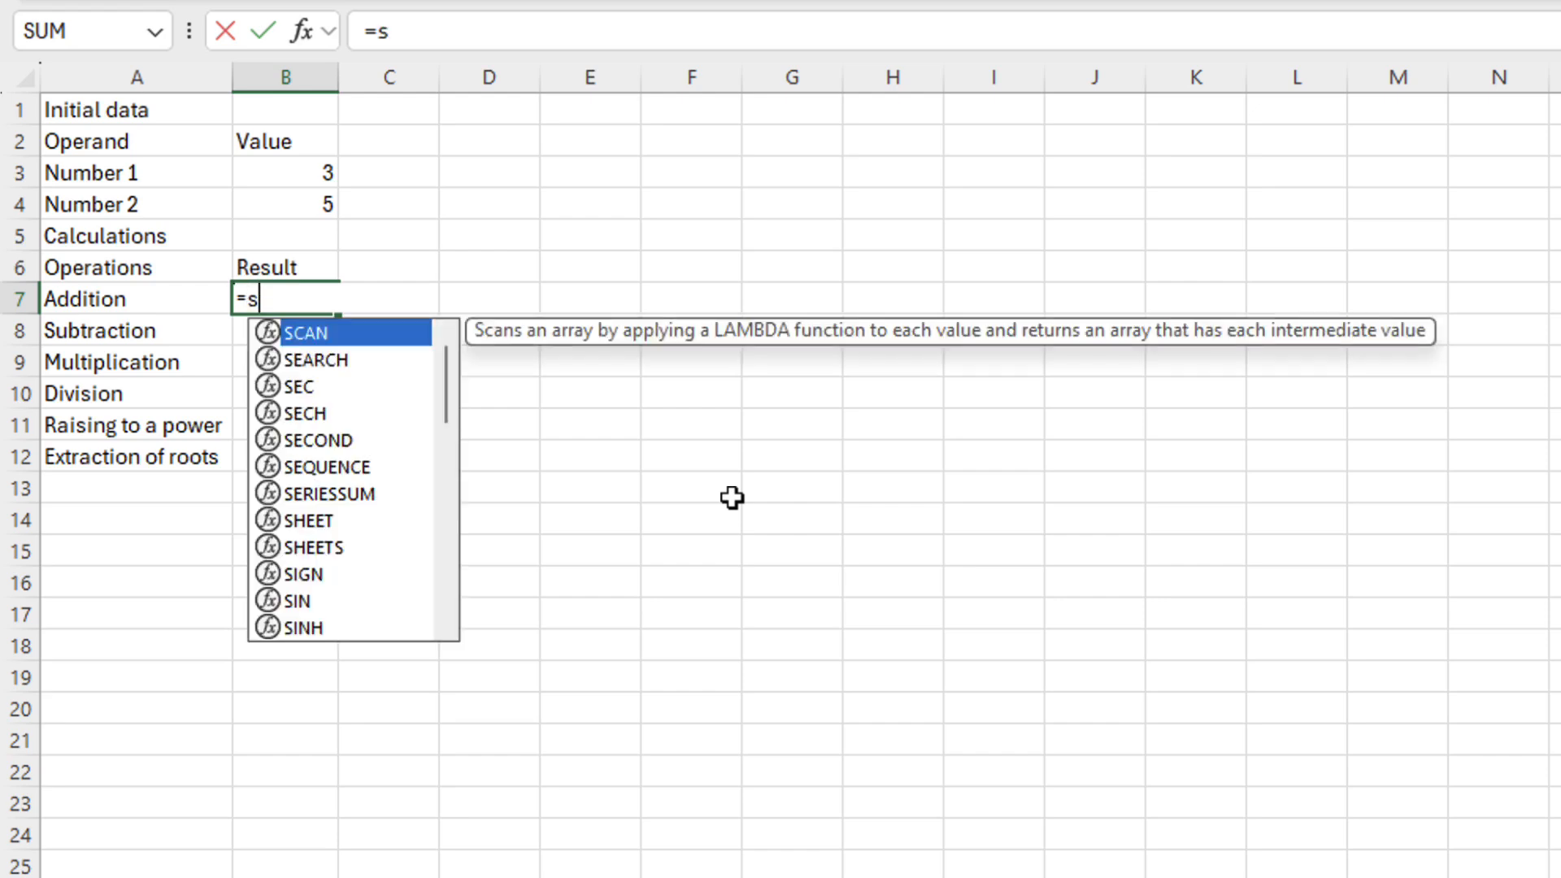
type("u")
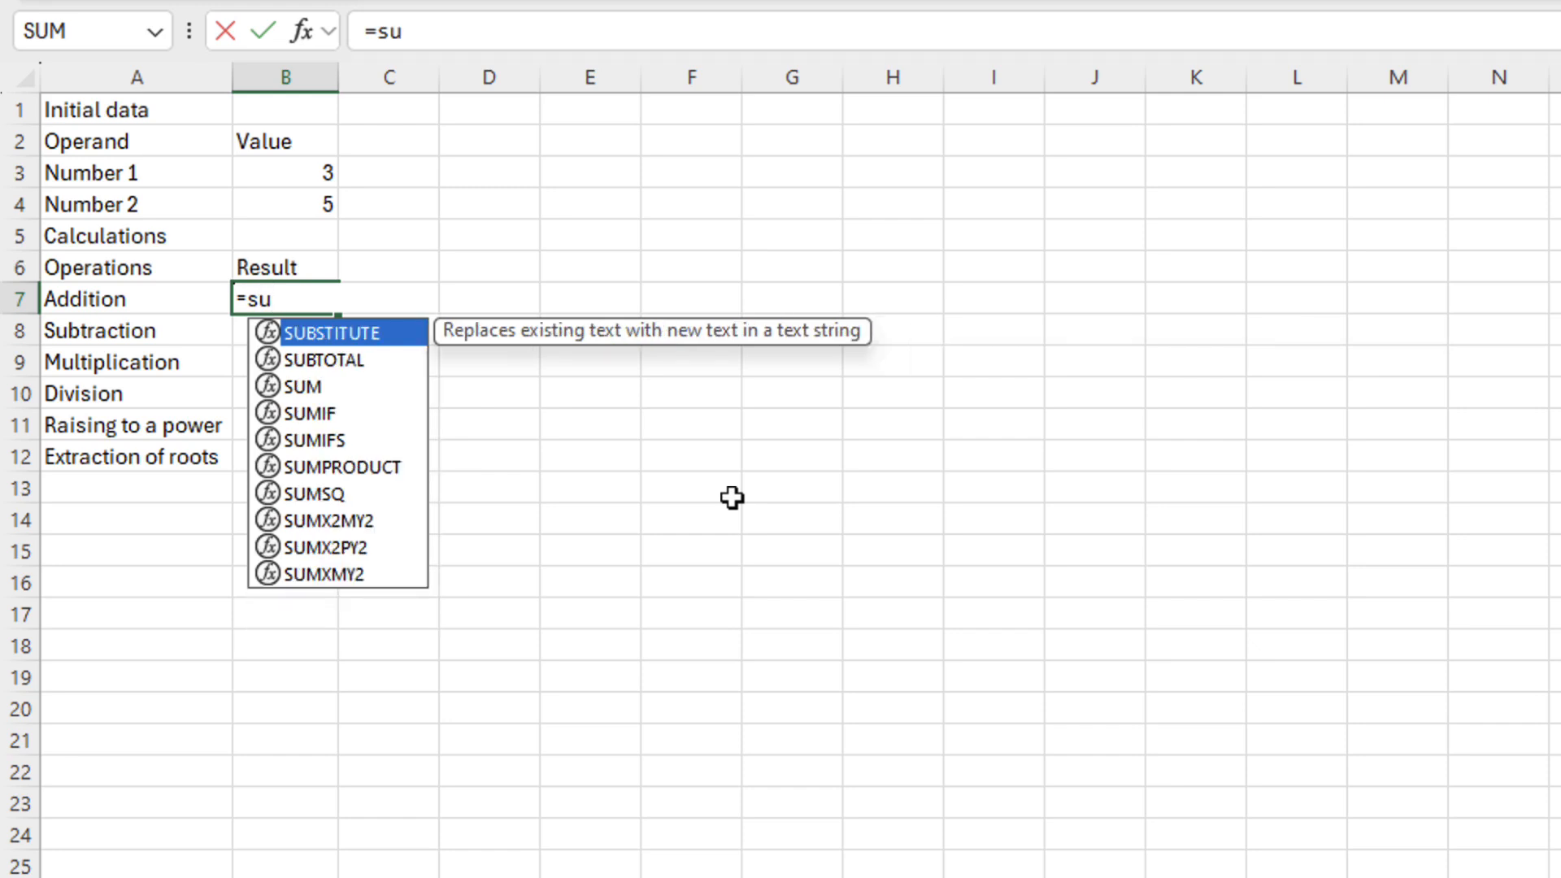
key("Down")
key("Down")
key("Down")
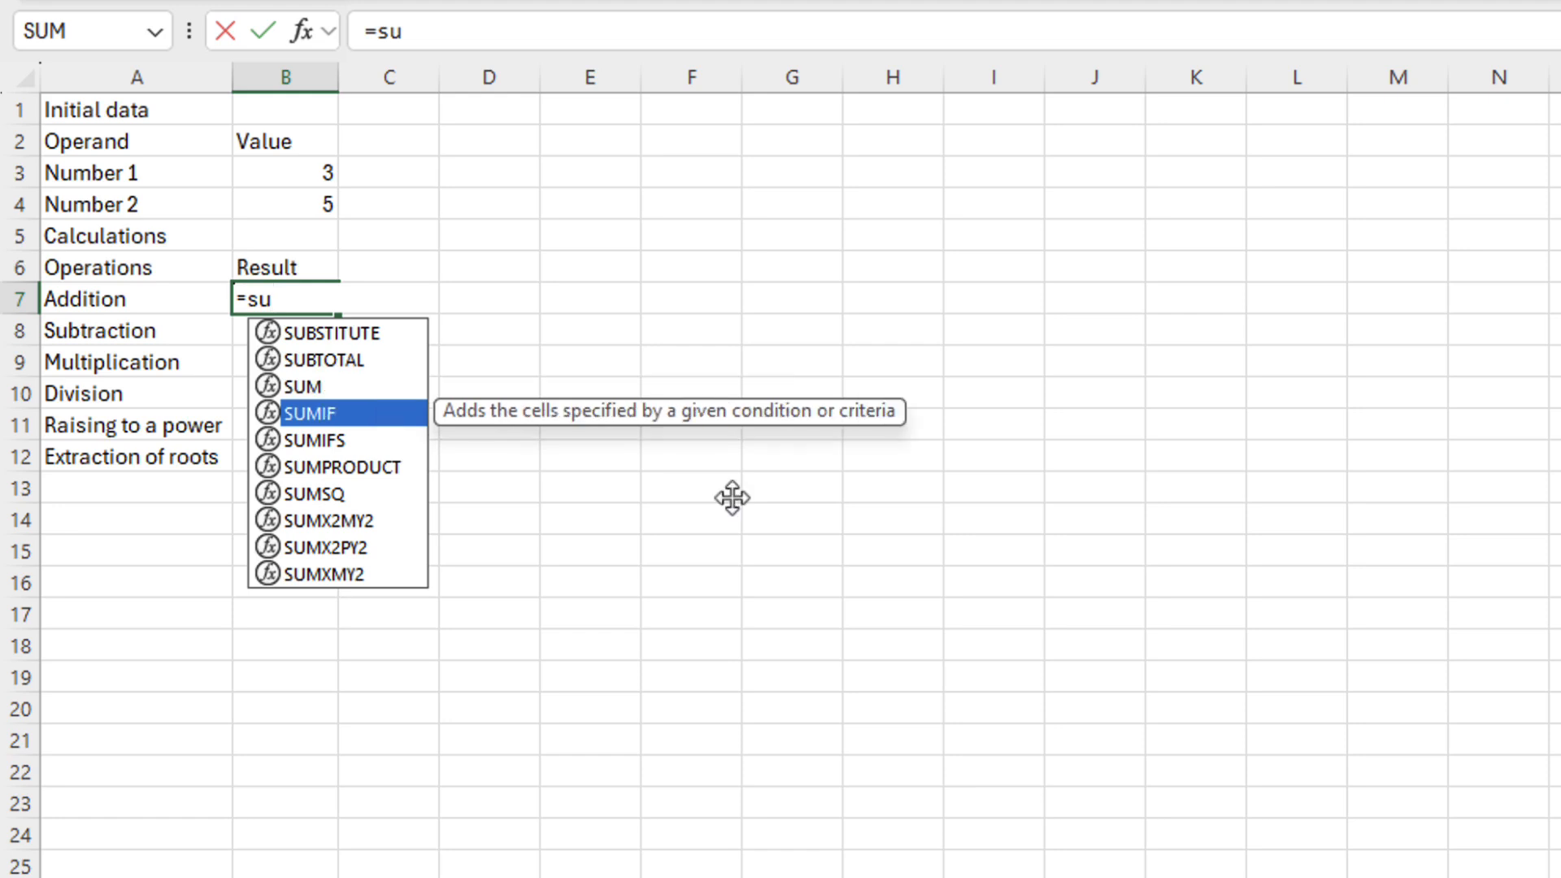
key("Up")
key("Tab")
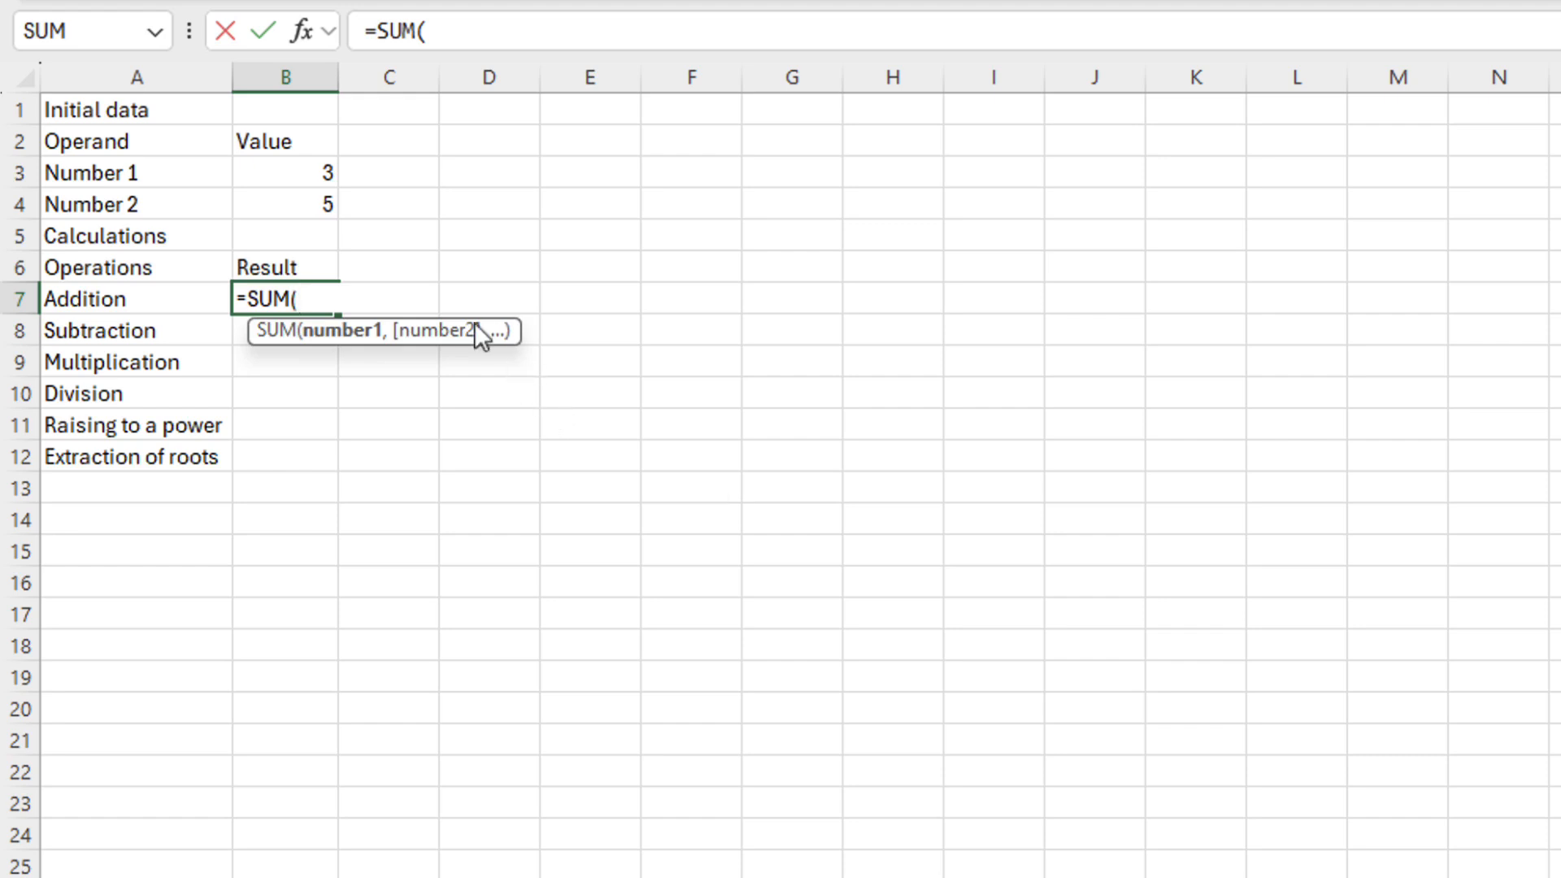
left_click_drag(301, 173, 300, 206)
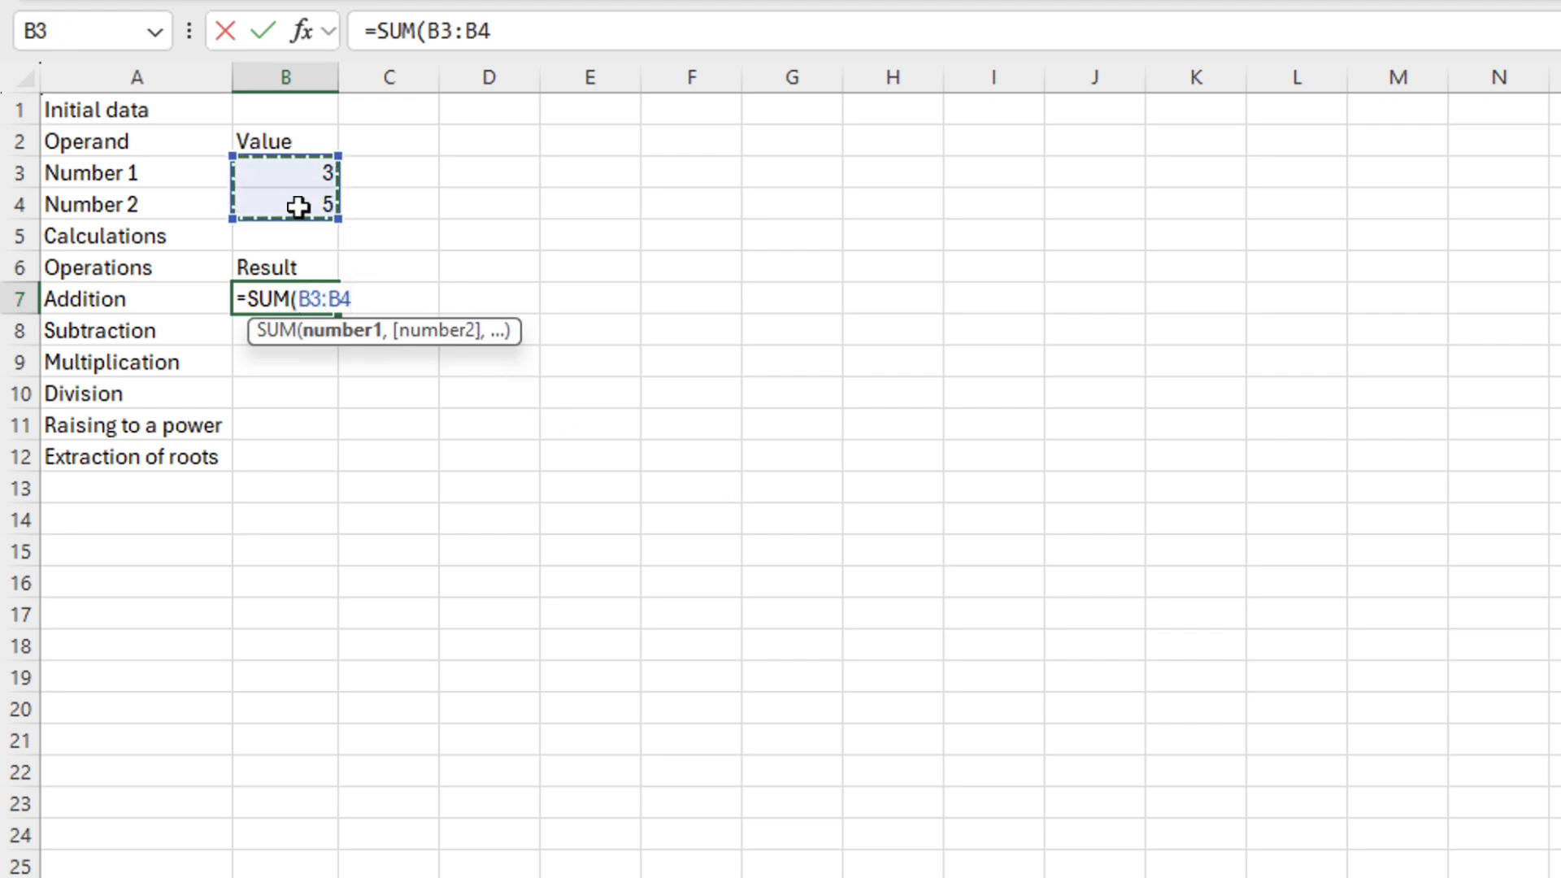
key("Return")
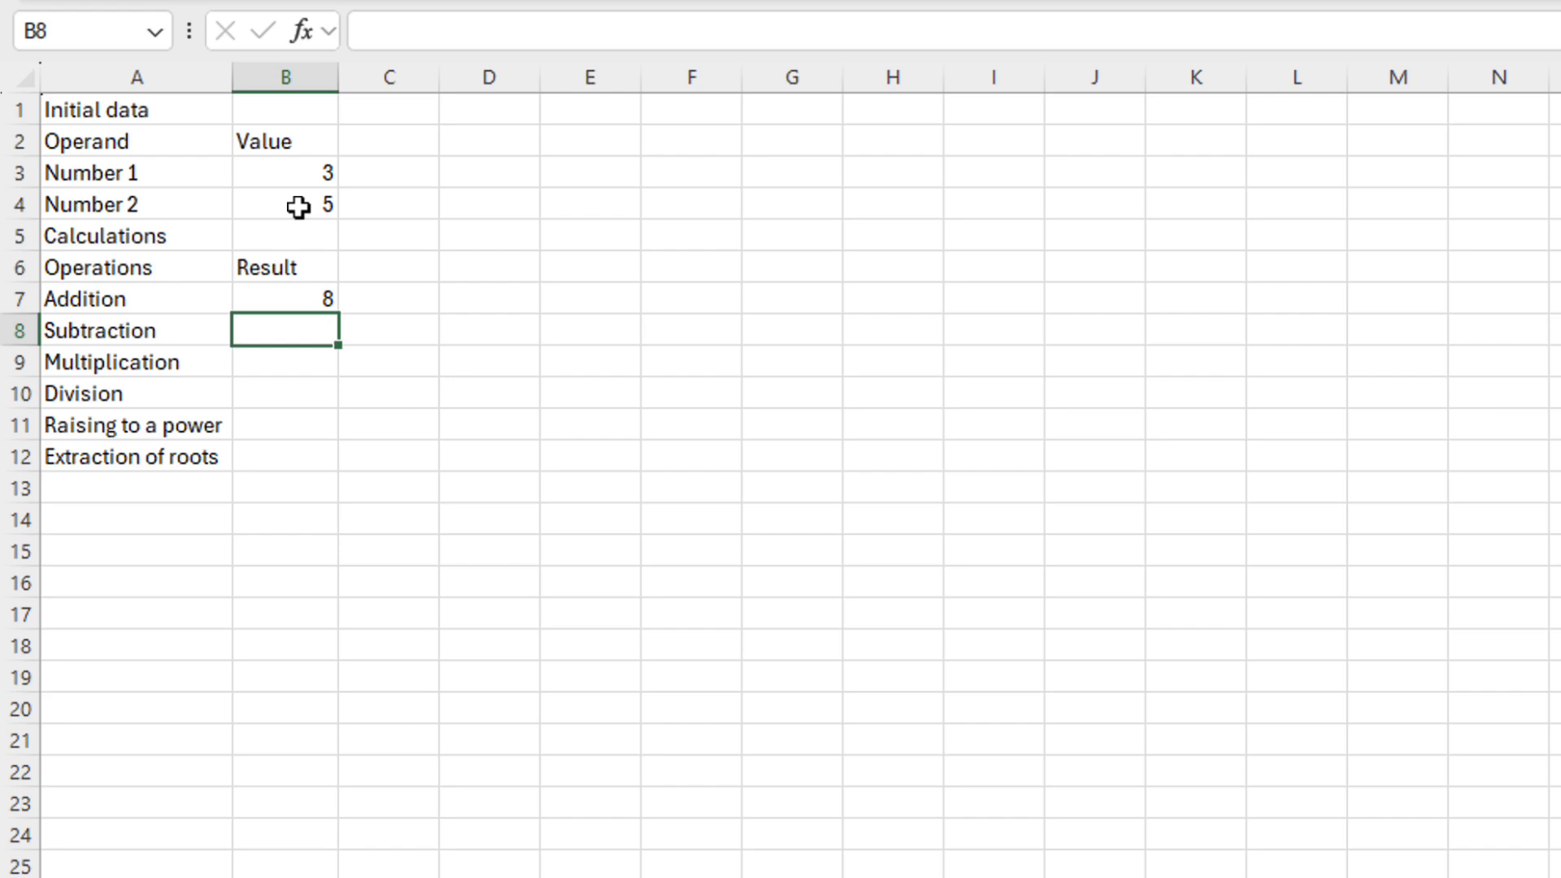
Enter the Subtraction formula =B3-B4 in cell B8.
type("=")
left_click(308, 175)
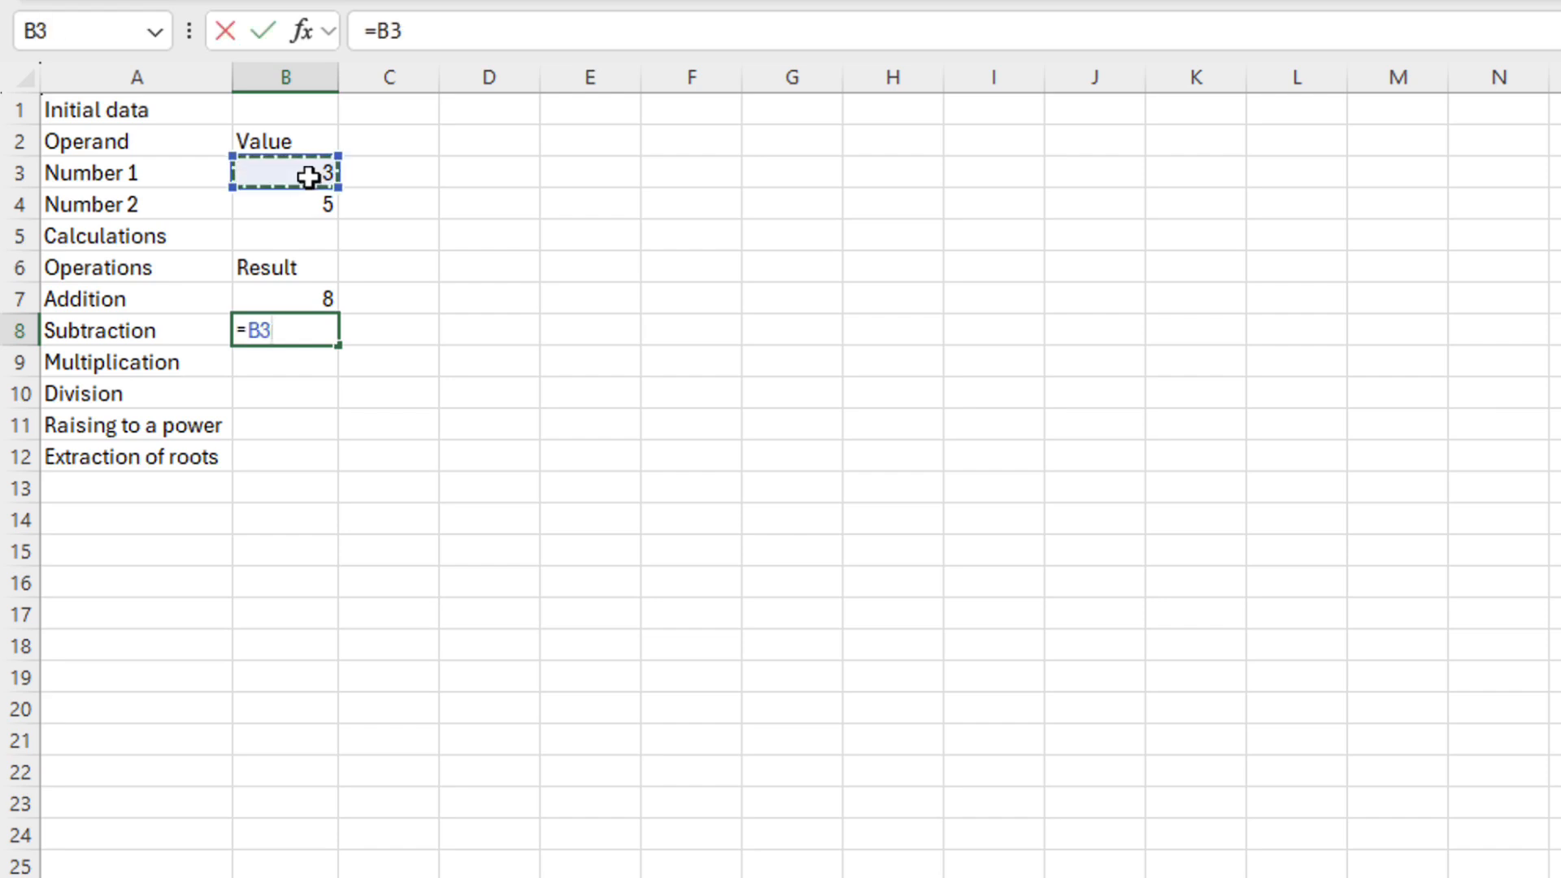
type("-")
left_click(303, 199)
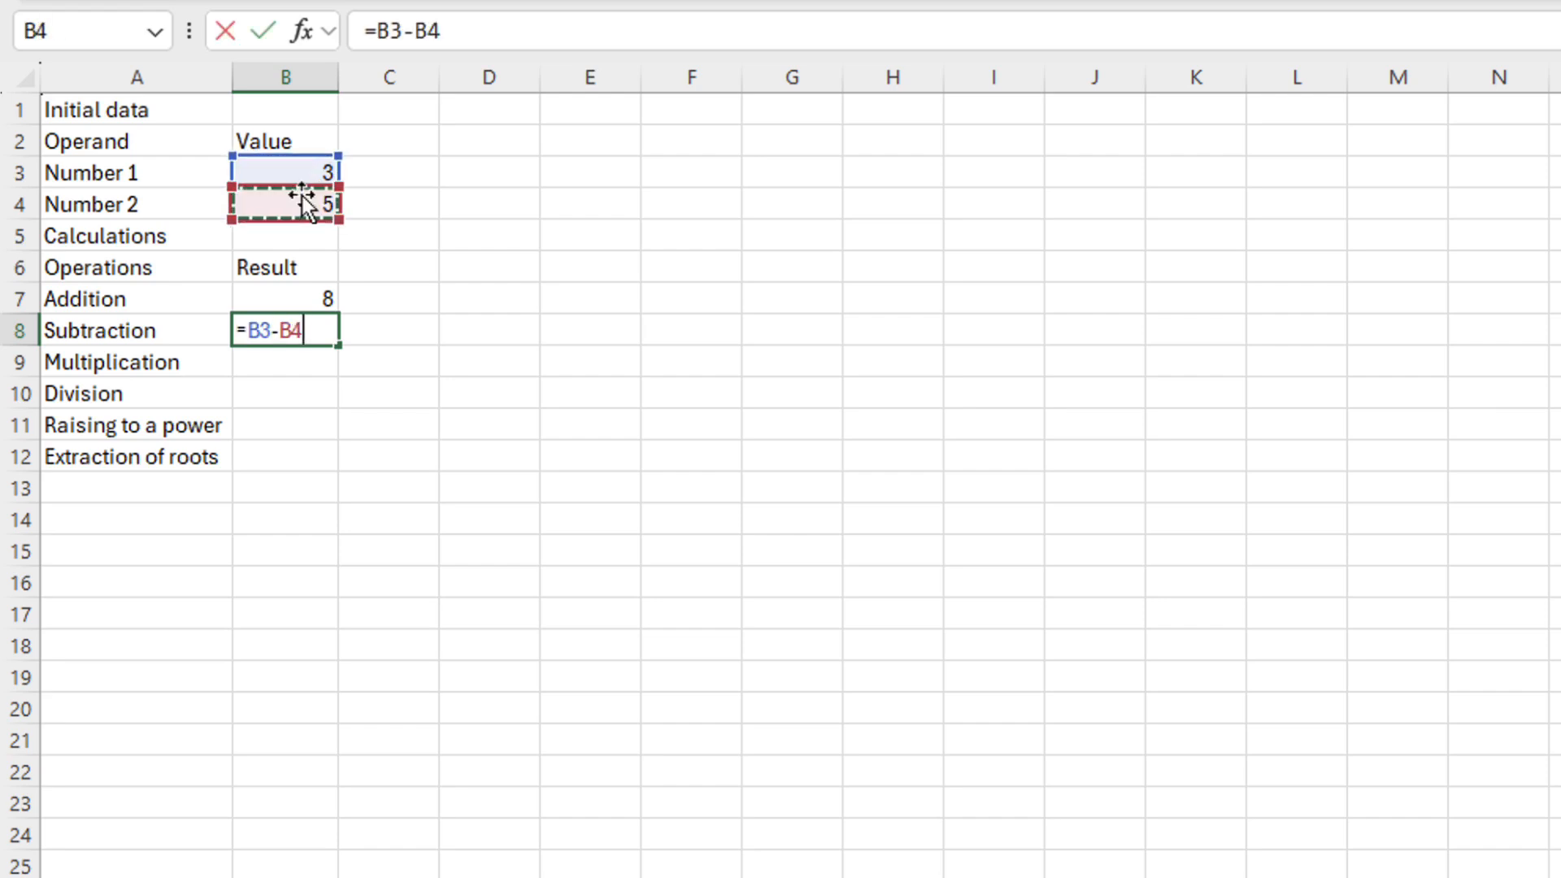
key("Return")
Skip the Multiplication row and enter the Division formula =B3/B4 in cell B10.
key("Return")
type("=")
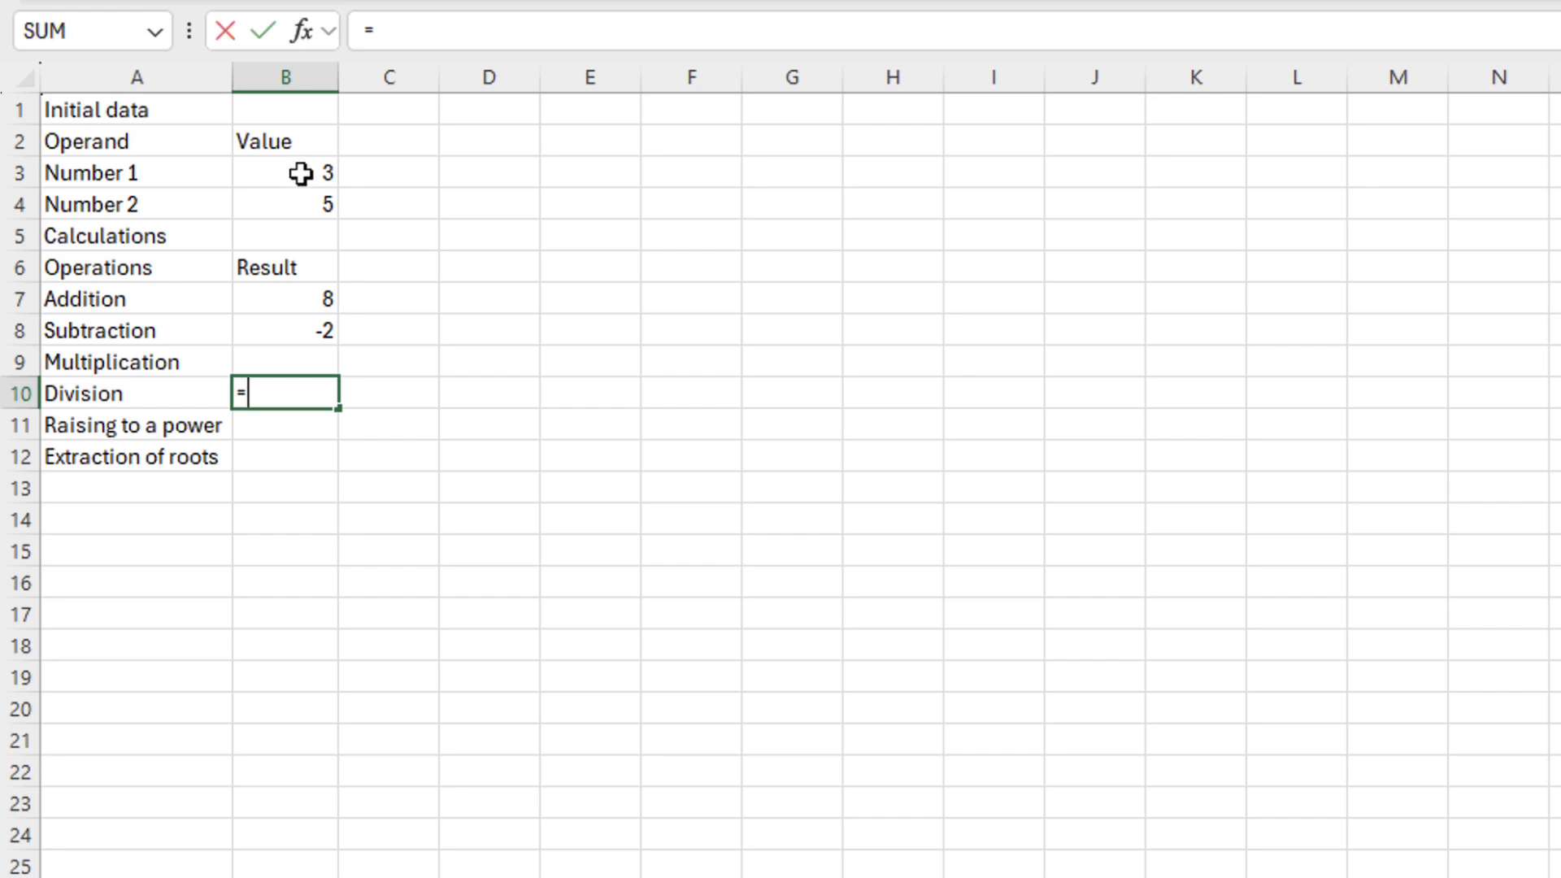
left_click(301, 173)
type("/")
left_click(293, 204)
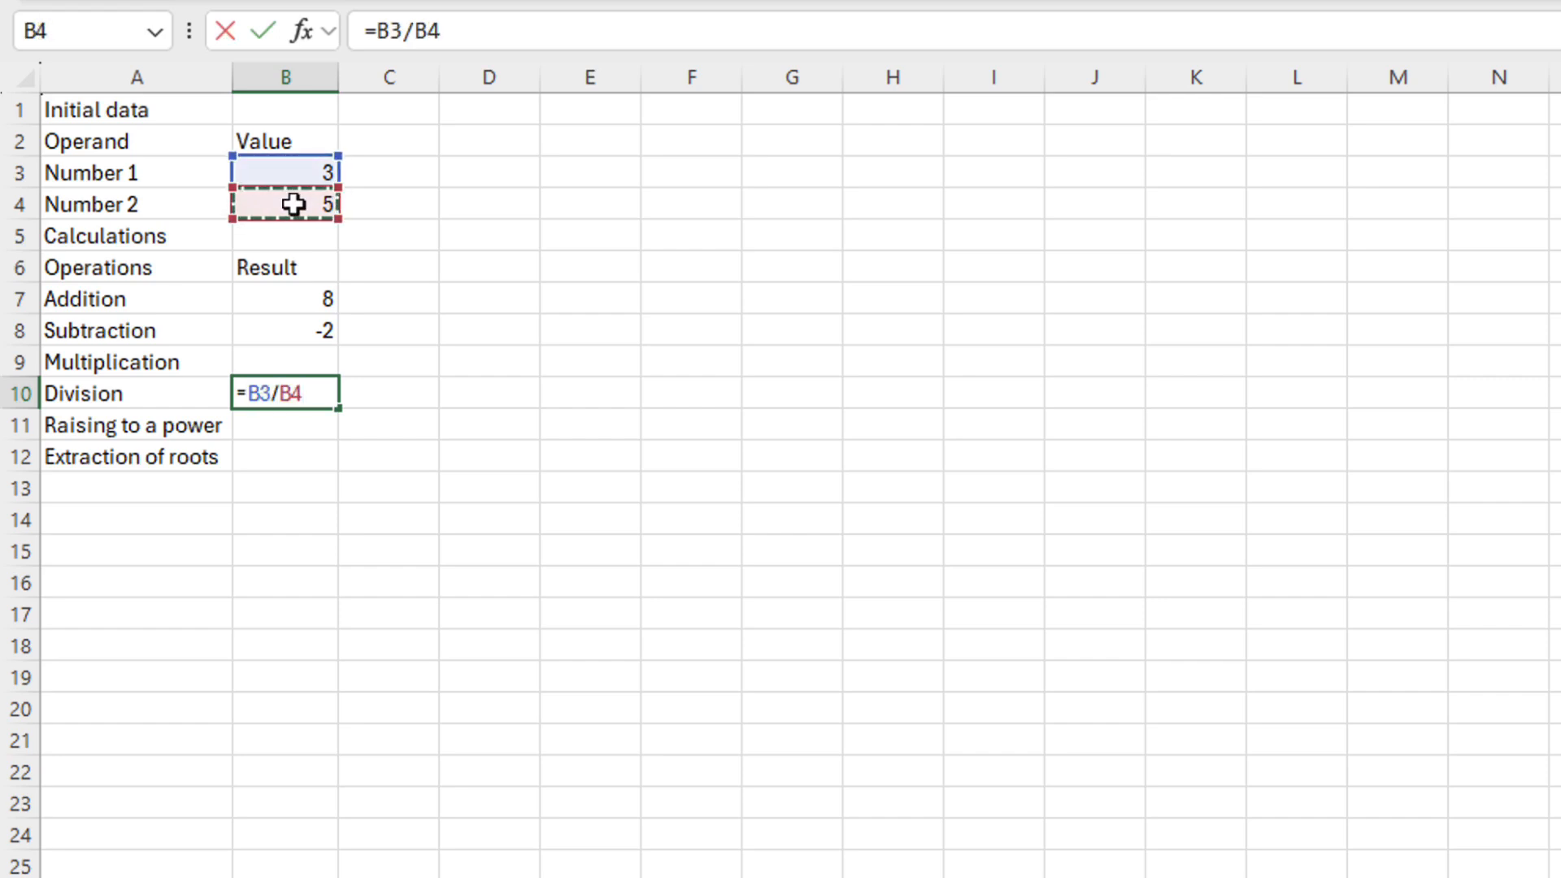
key("Return")
Start the Multiplication formula in B9 and look up the PRODUCT and POWER descriptions in the Math & Trig function category.
left_click(294, 364)
type("=")
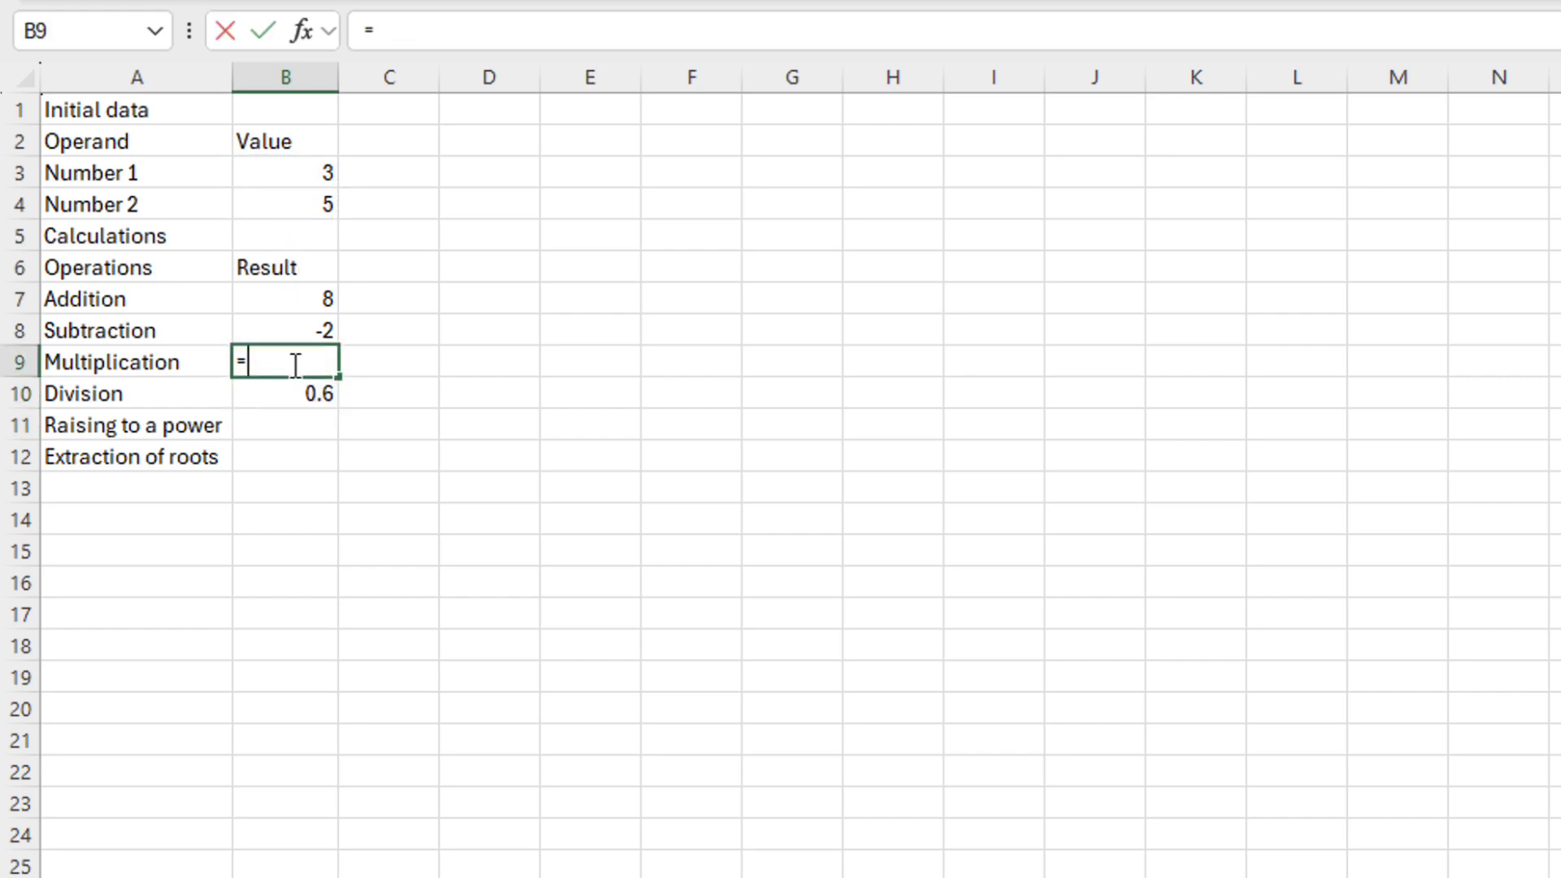
left_click(302, 31)
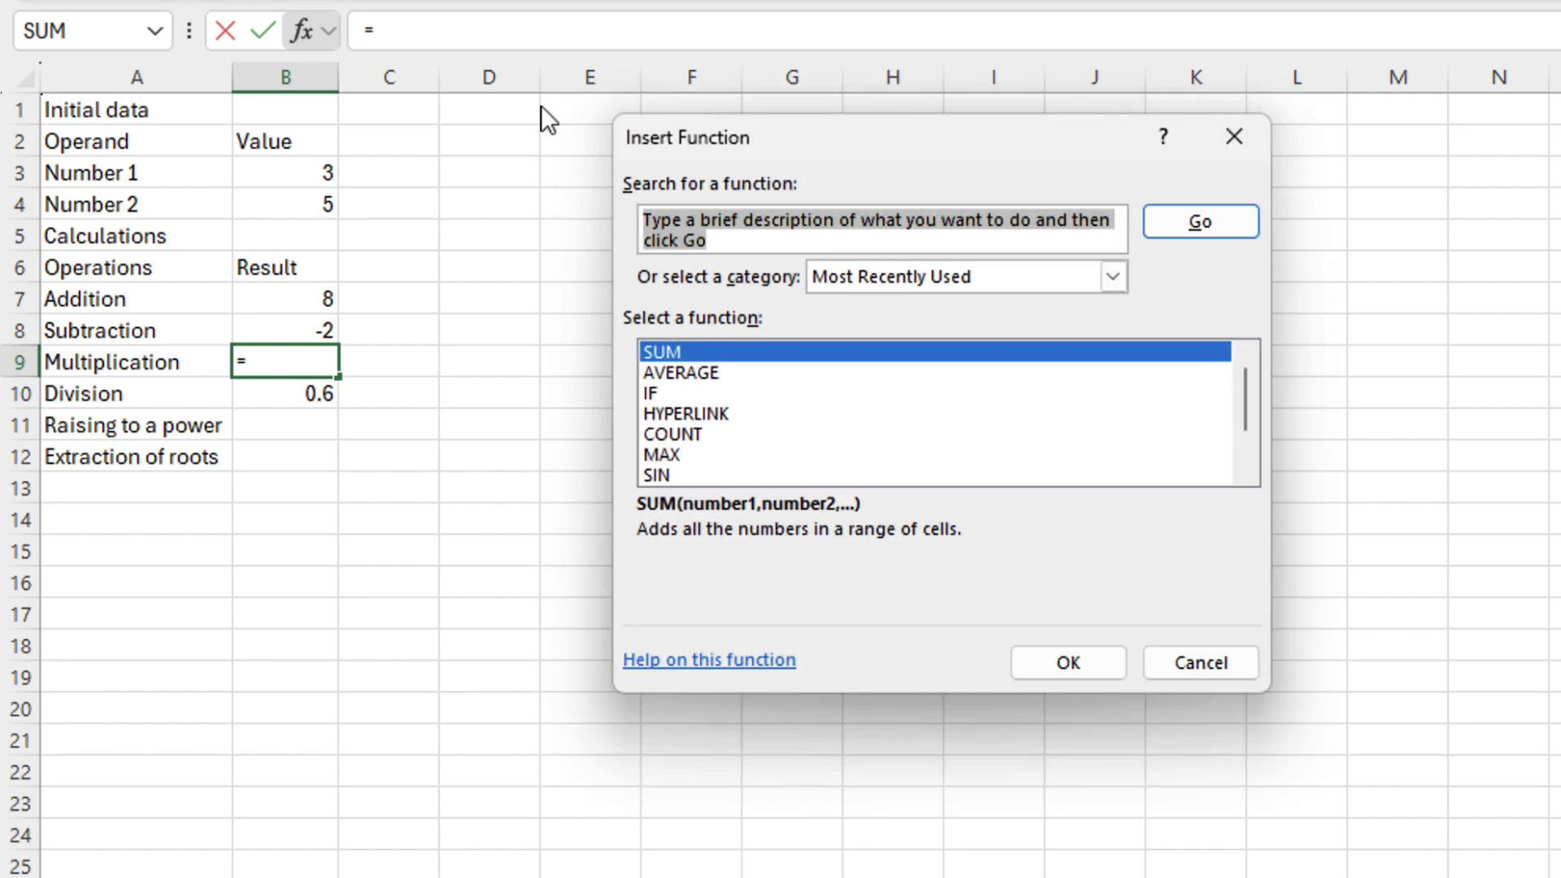
left_click(865, 276)
left_click(881, 380)
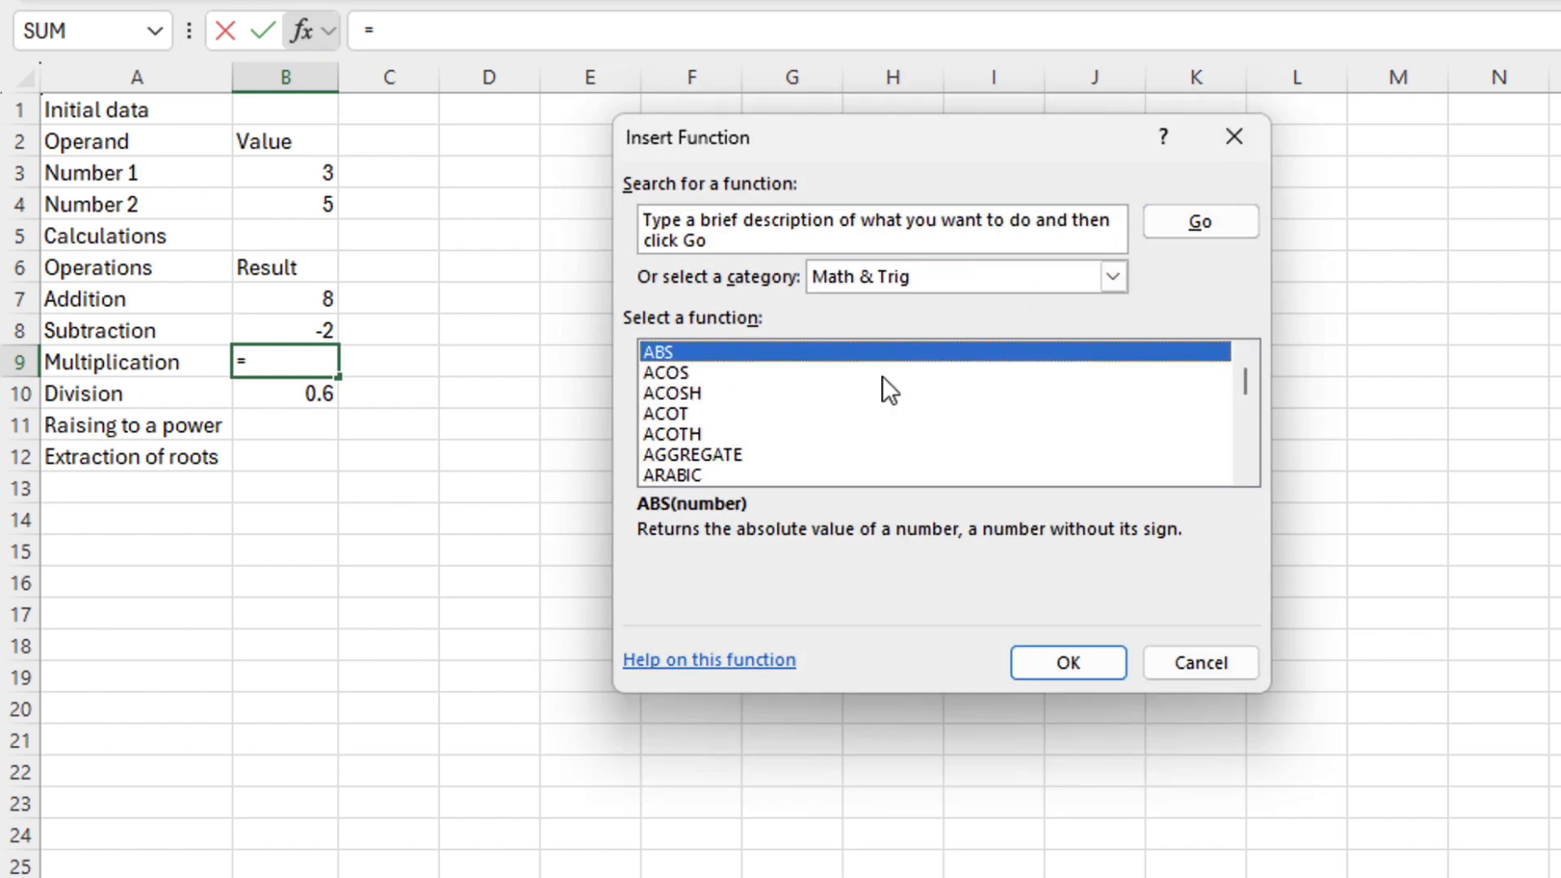
left_click_drag(1245, 382, 1237, 415)
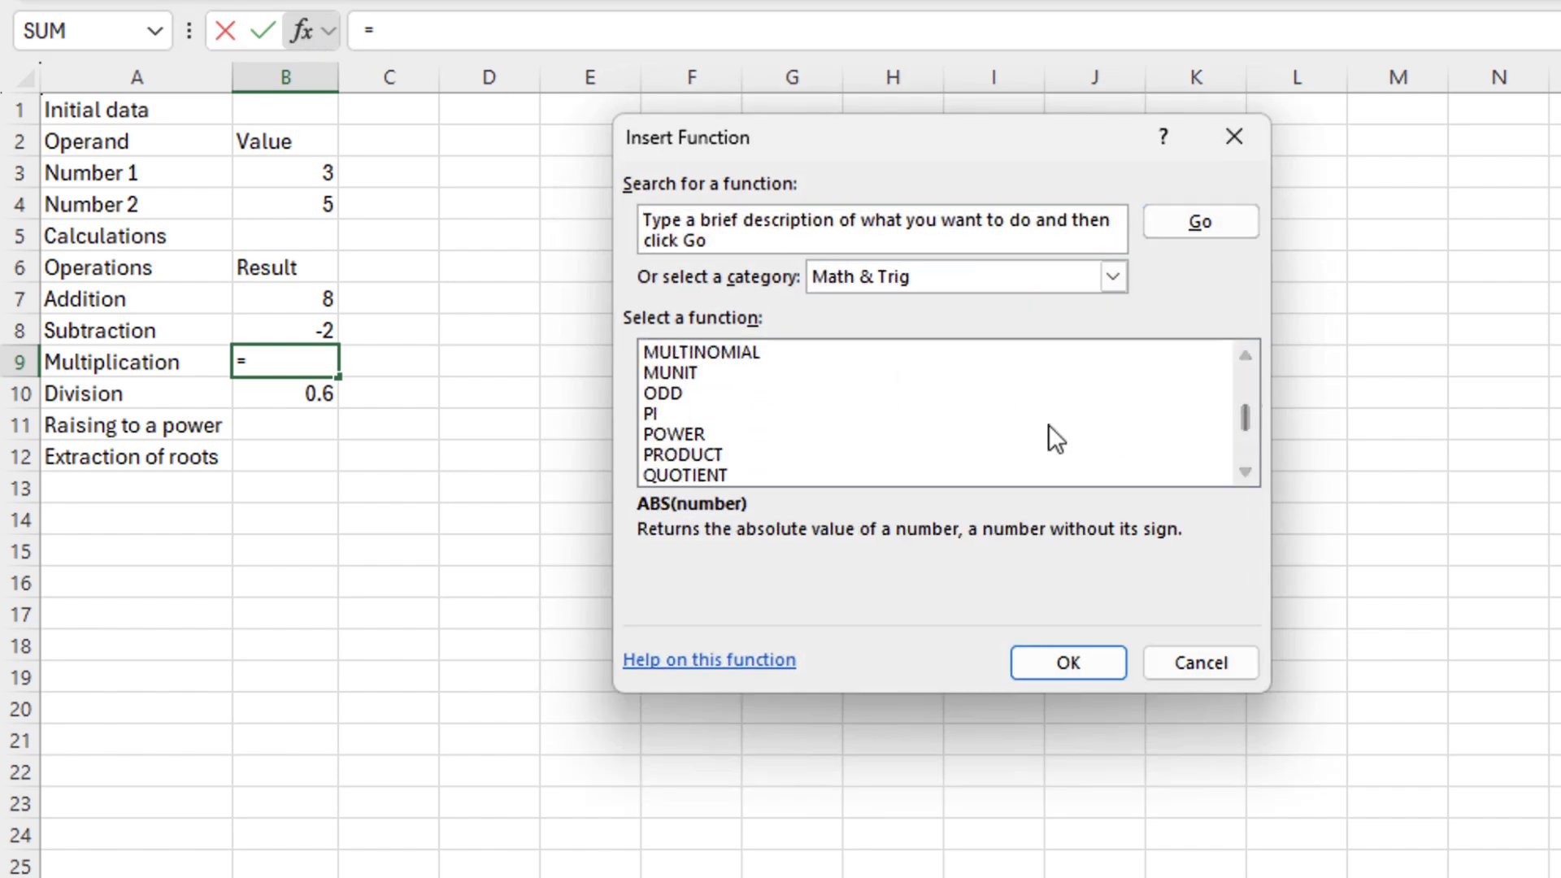
left_click(717, 455)
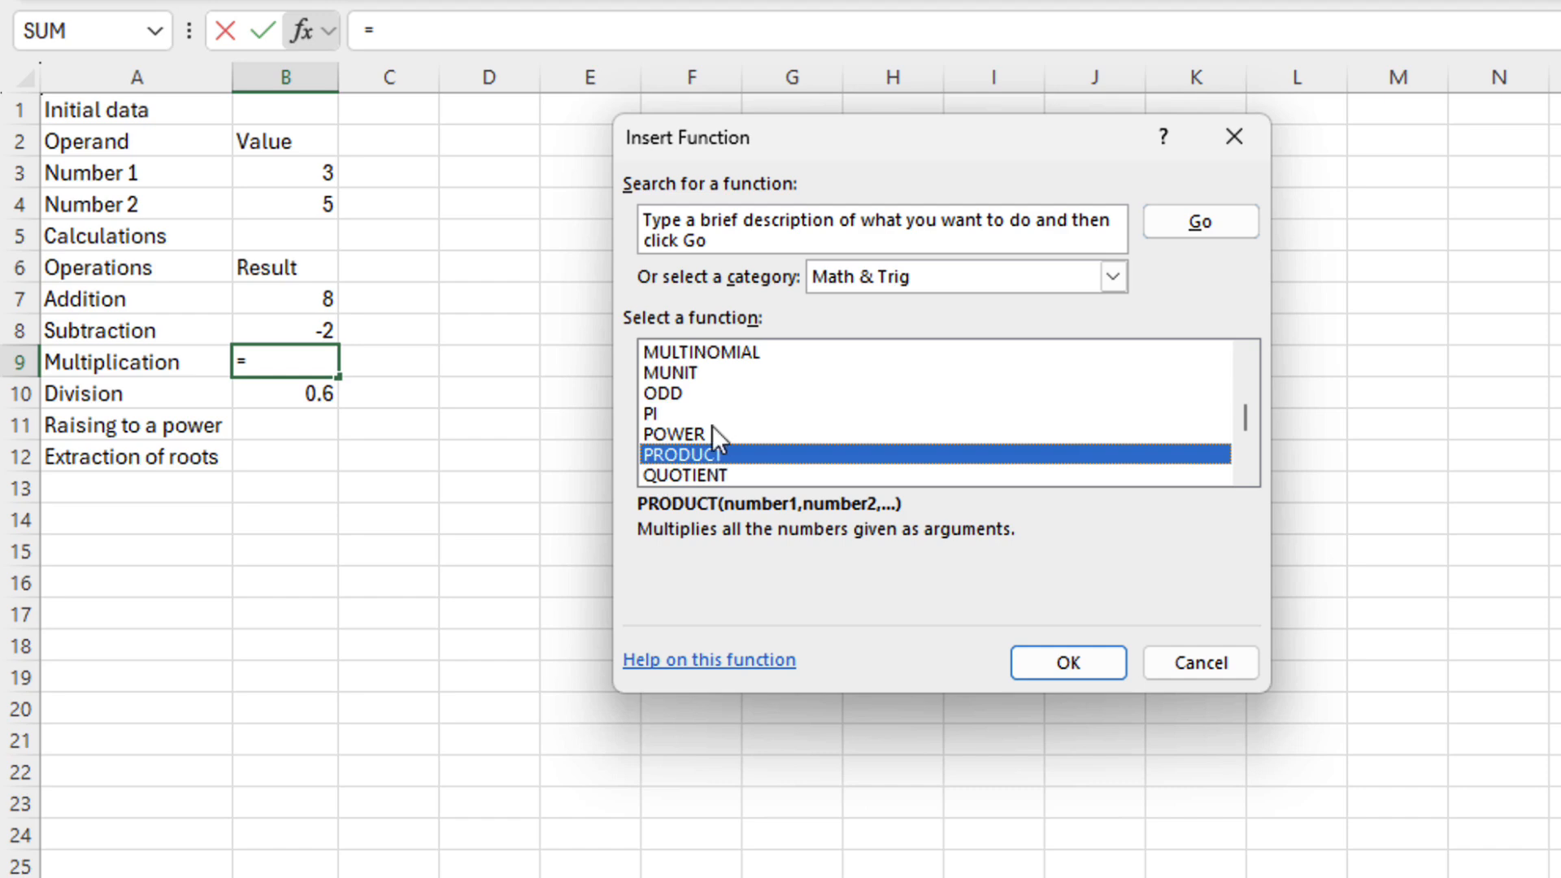
left_click(711, 433)
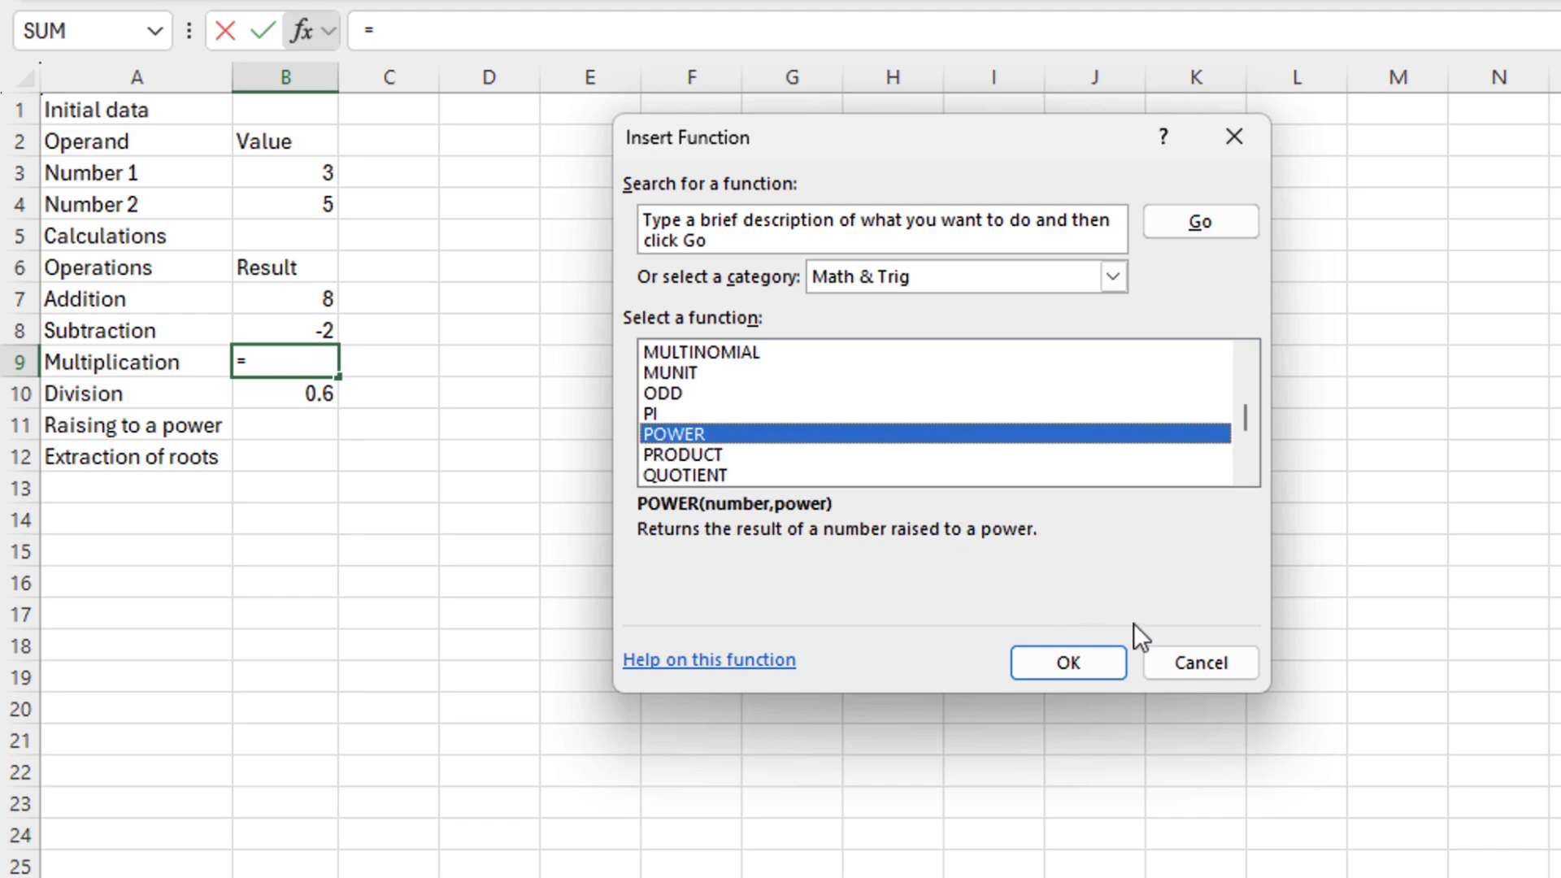
left_click(1198, 657)
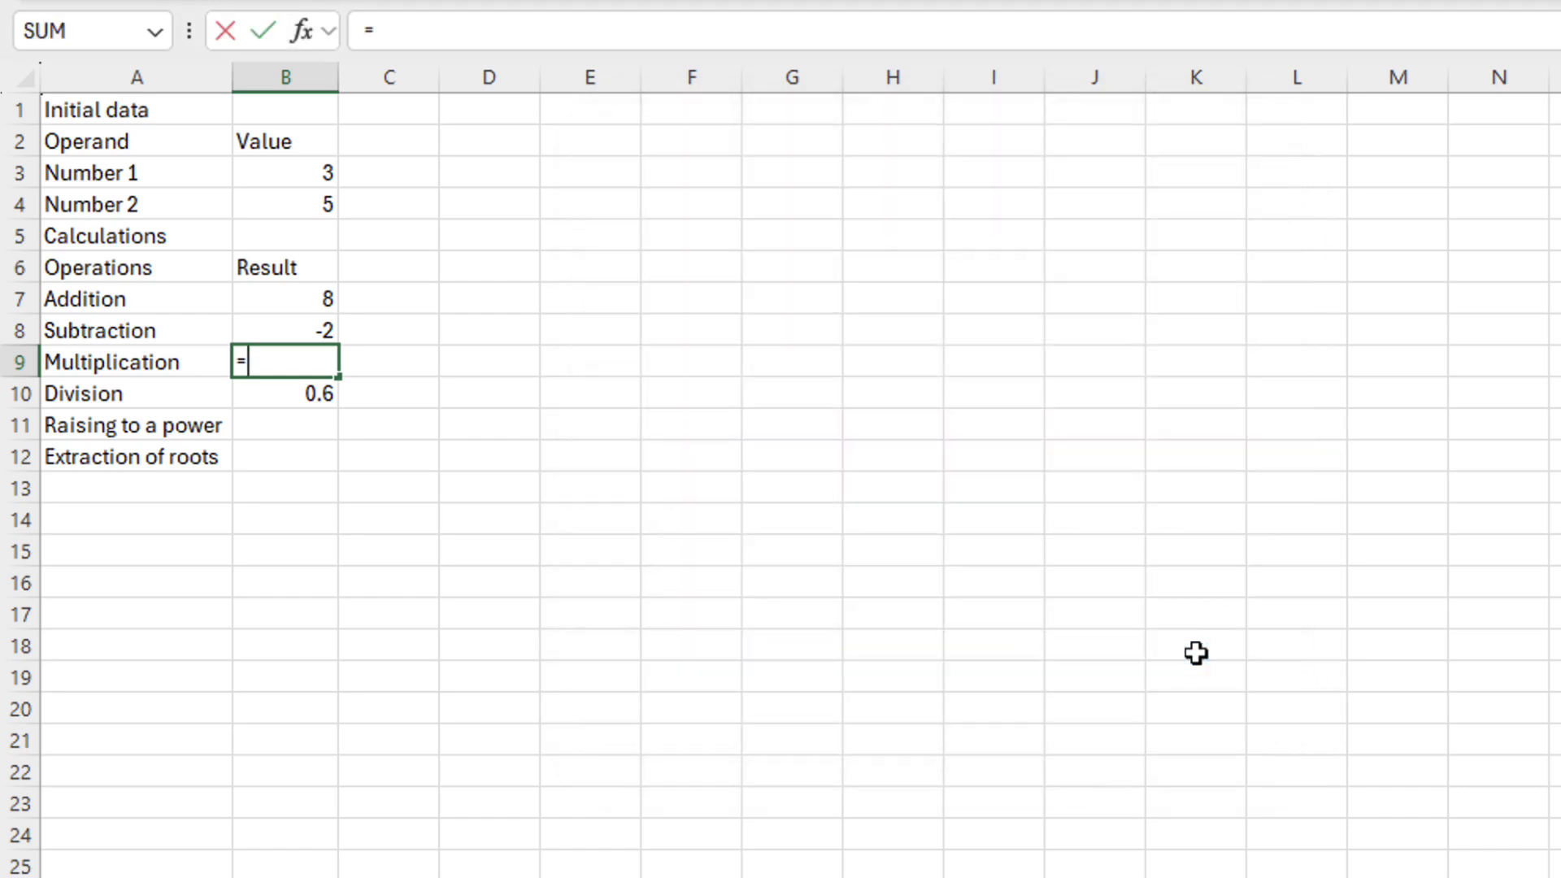
Complete the Multiplication formula in B9 with the PRODUCT function over the range B3:B4.
type("prod")
key("Tab")
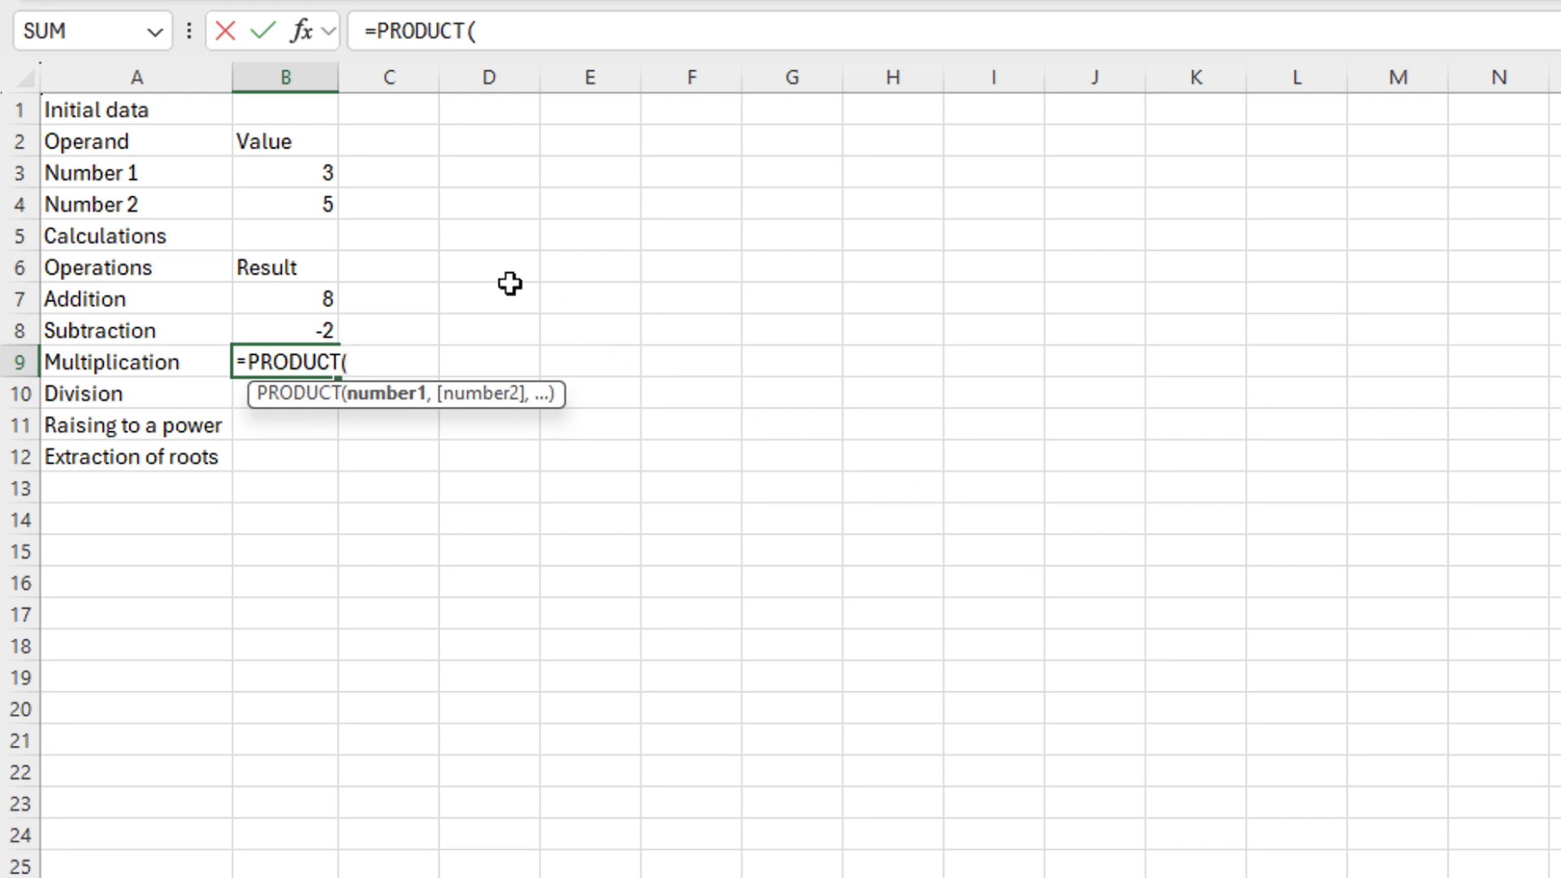
left_click_drag(314, 173, 310, 202)
key("Return")
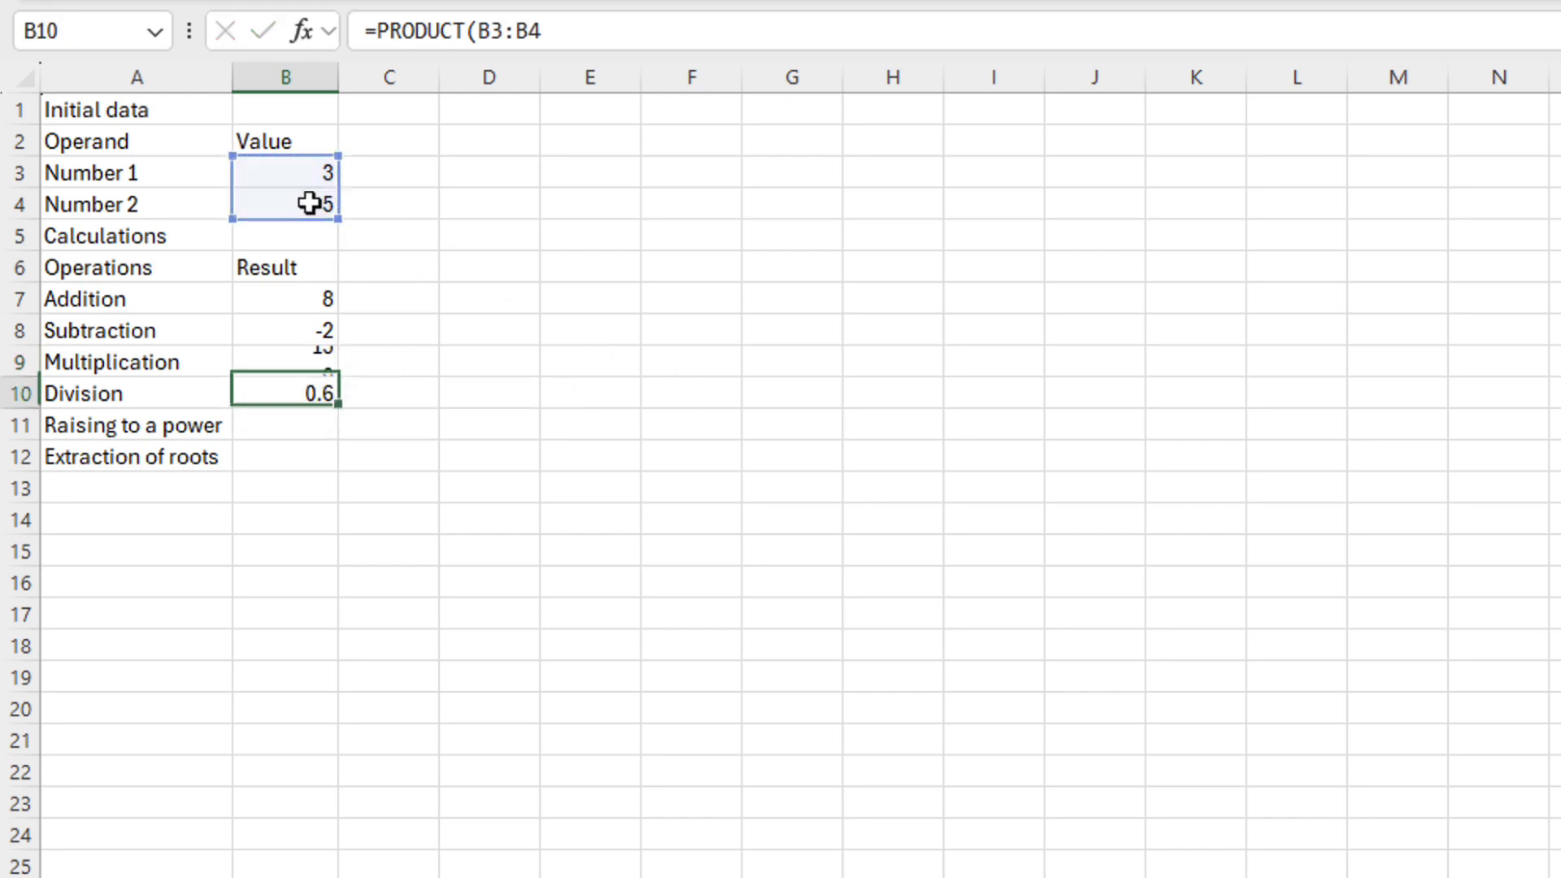
Enter a POWER function in the Raising to a power cell B11, with B3 as the number and B4 as the power.
key("Return")
type("=")
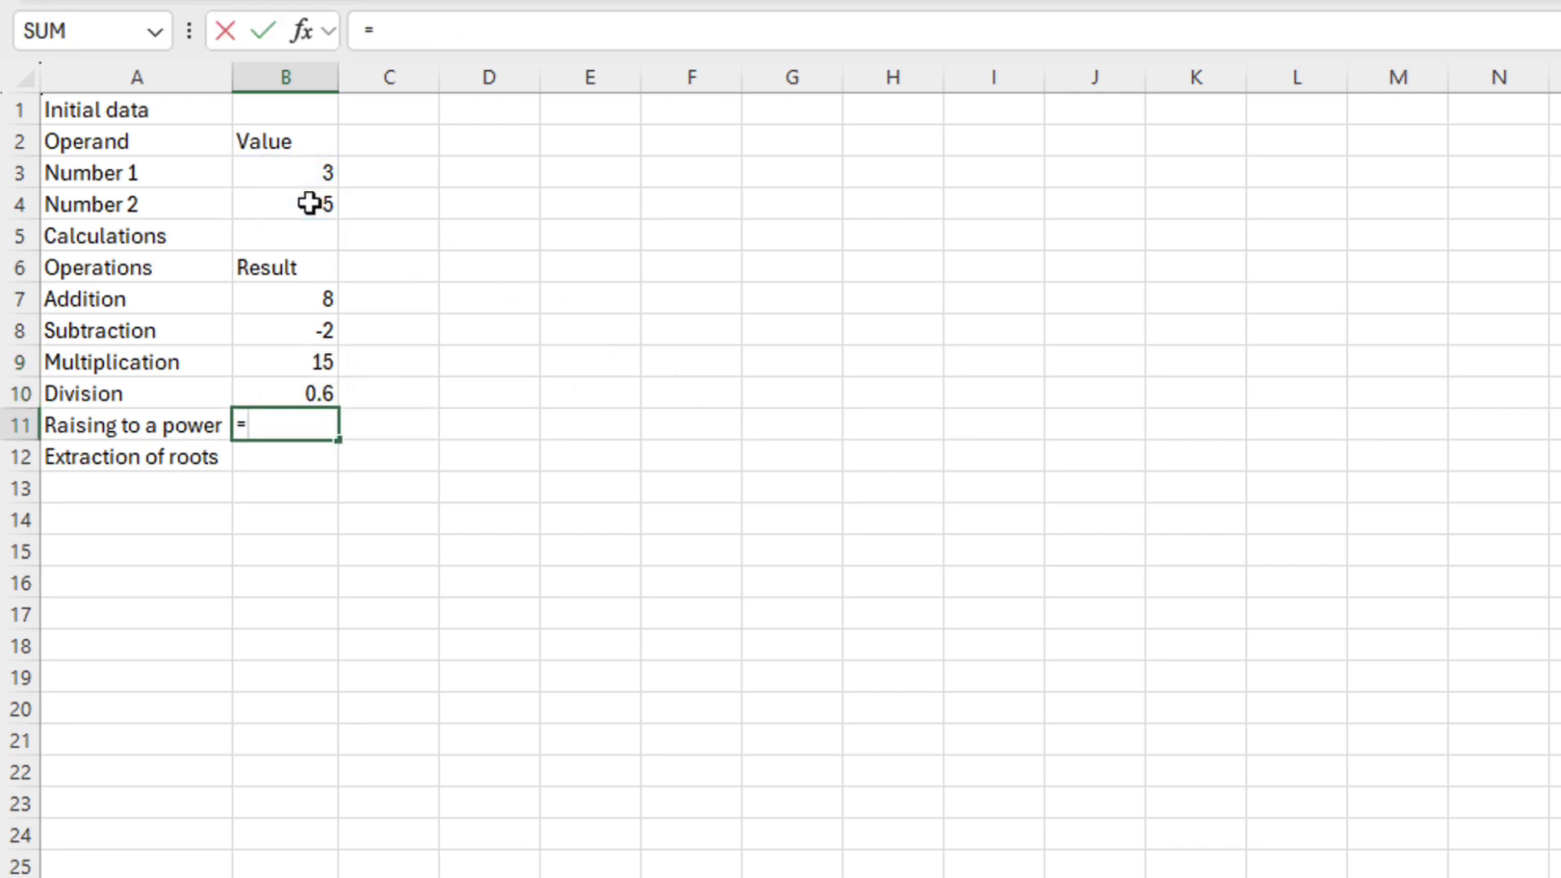
type("pow")
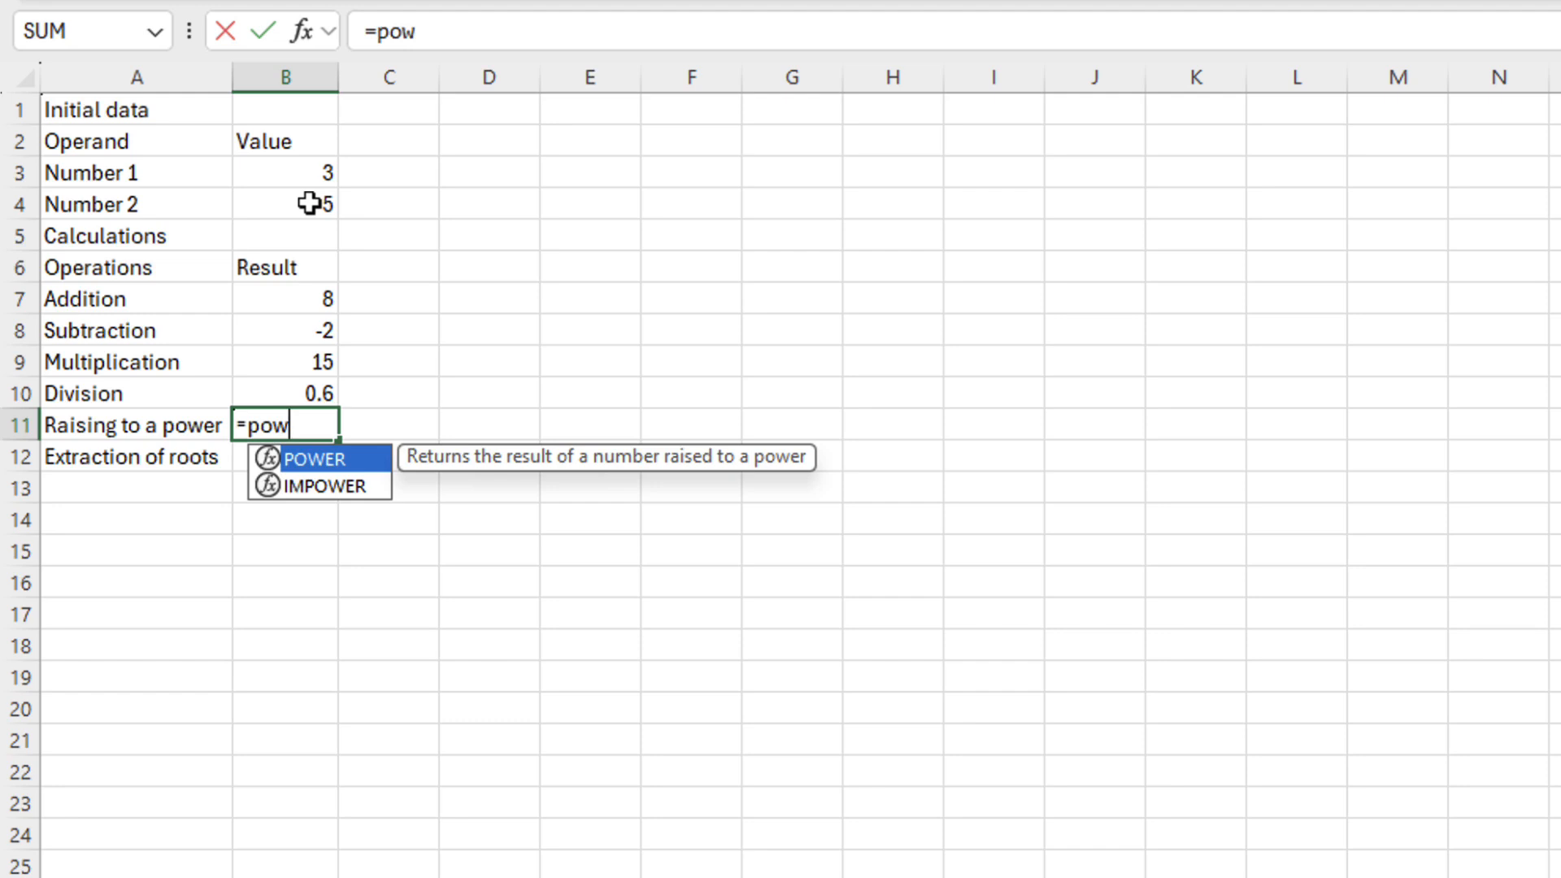
key("Tab")
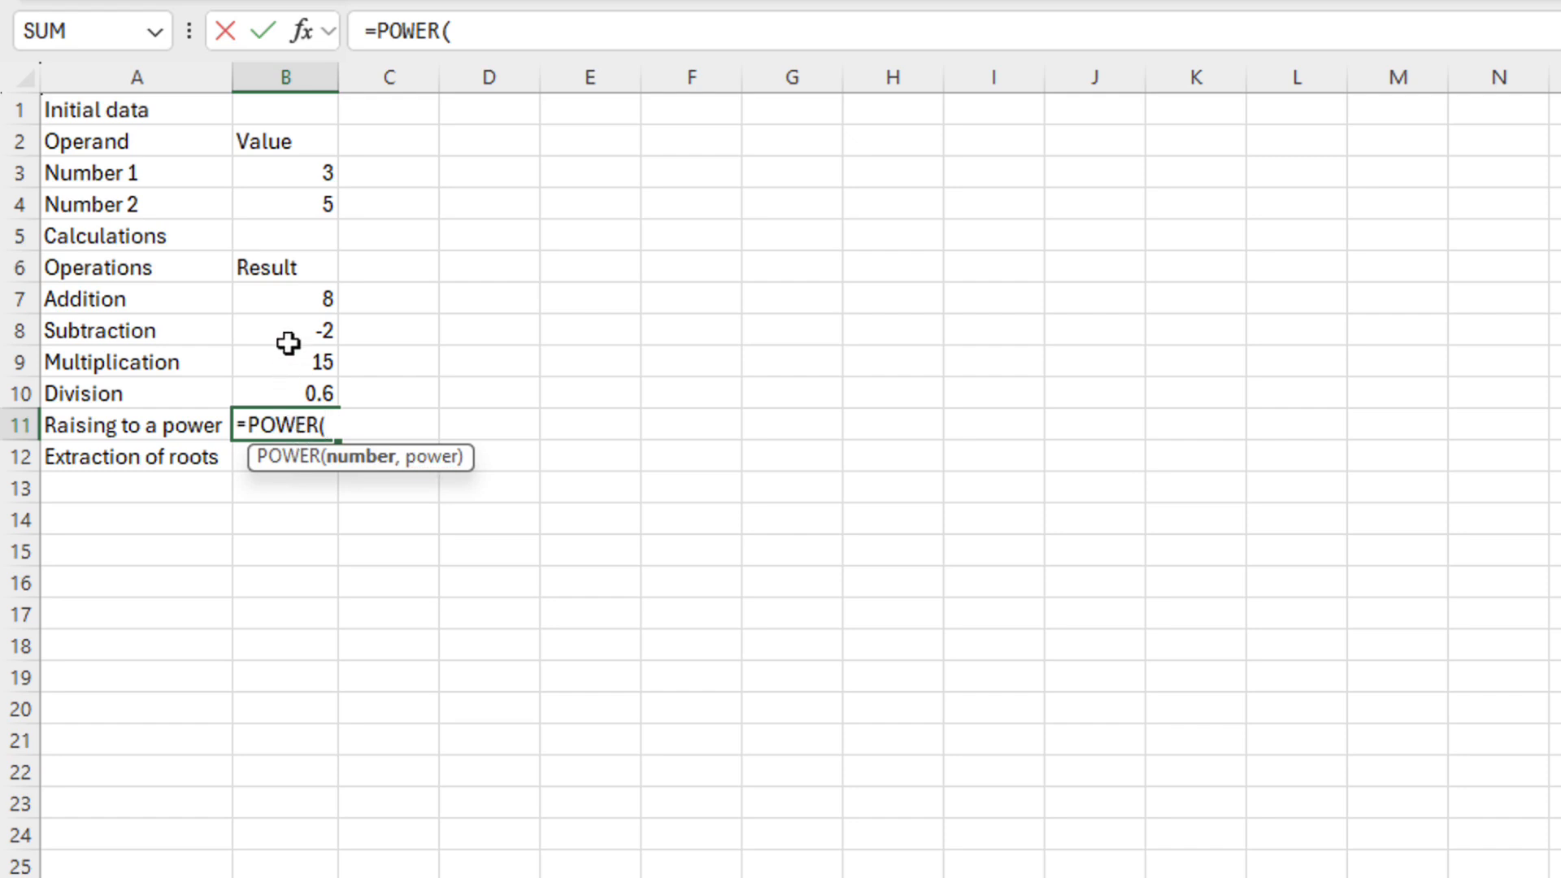
left_click(300, 174)
type(",")
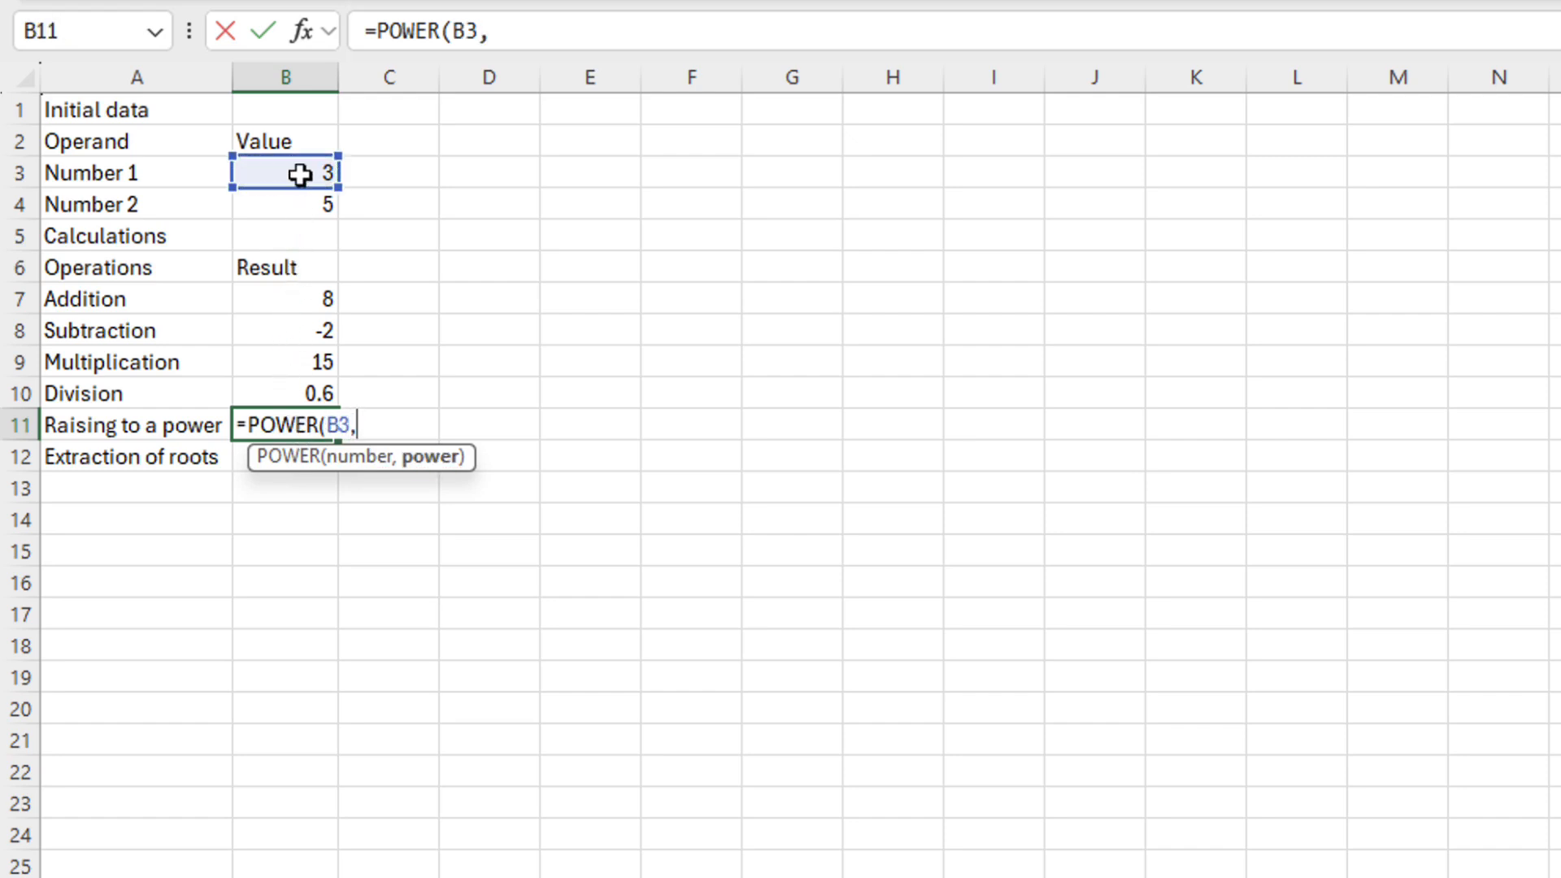
left_click(305, 199)
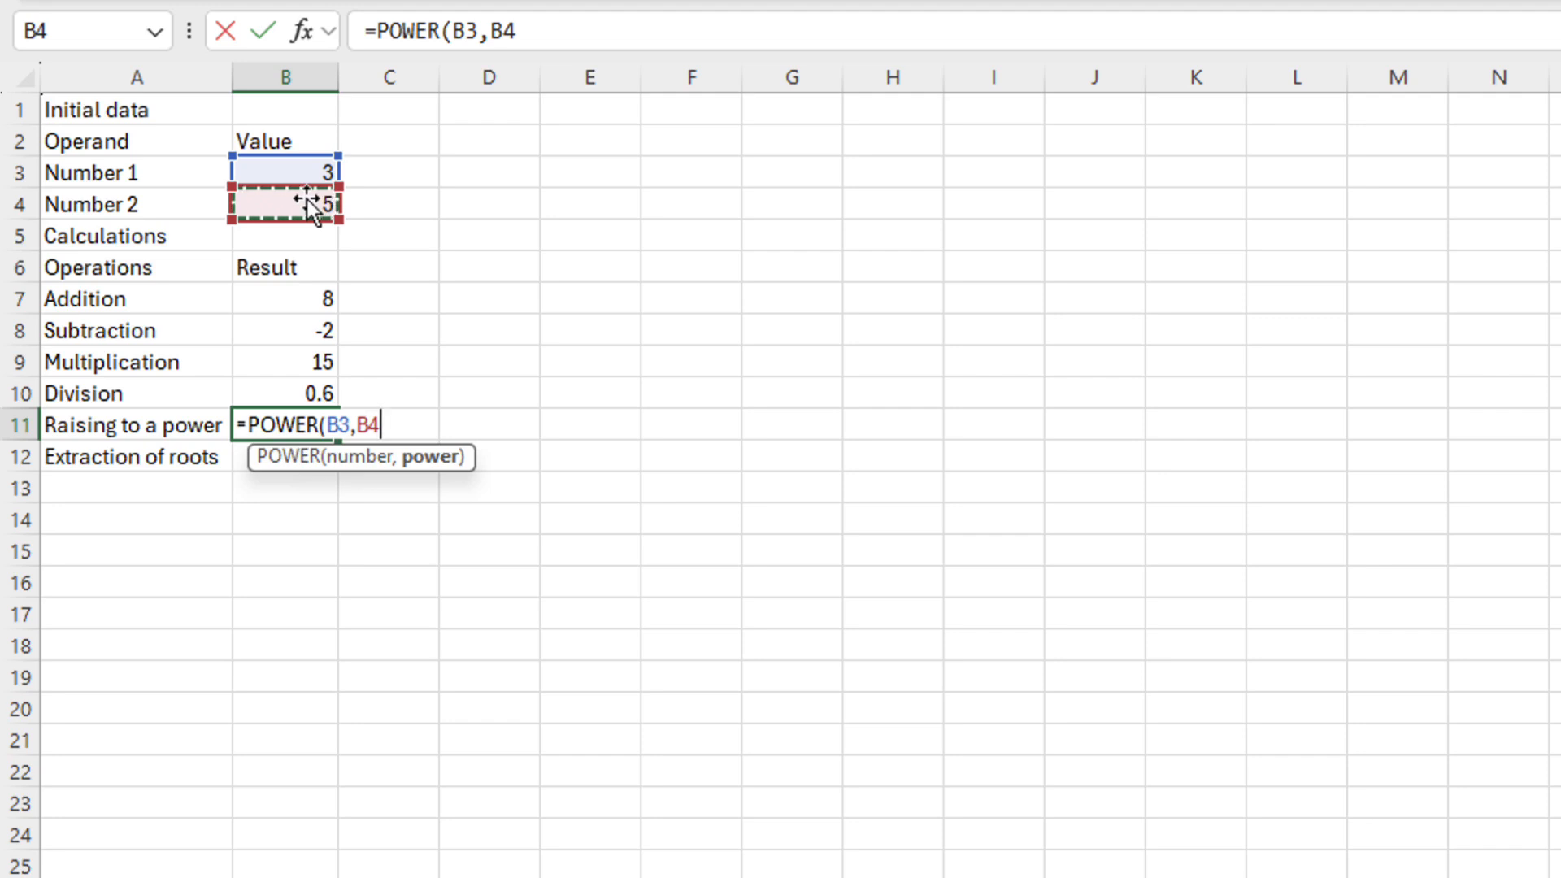
key("Return")
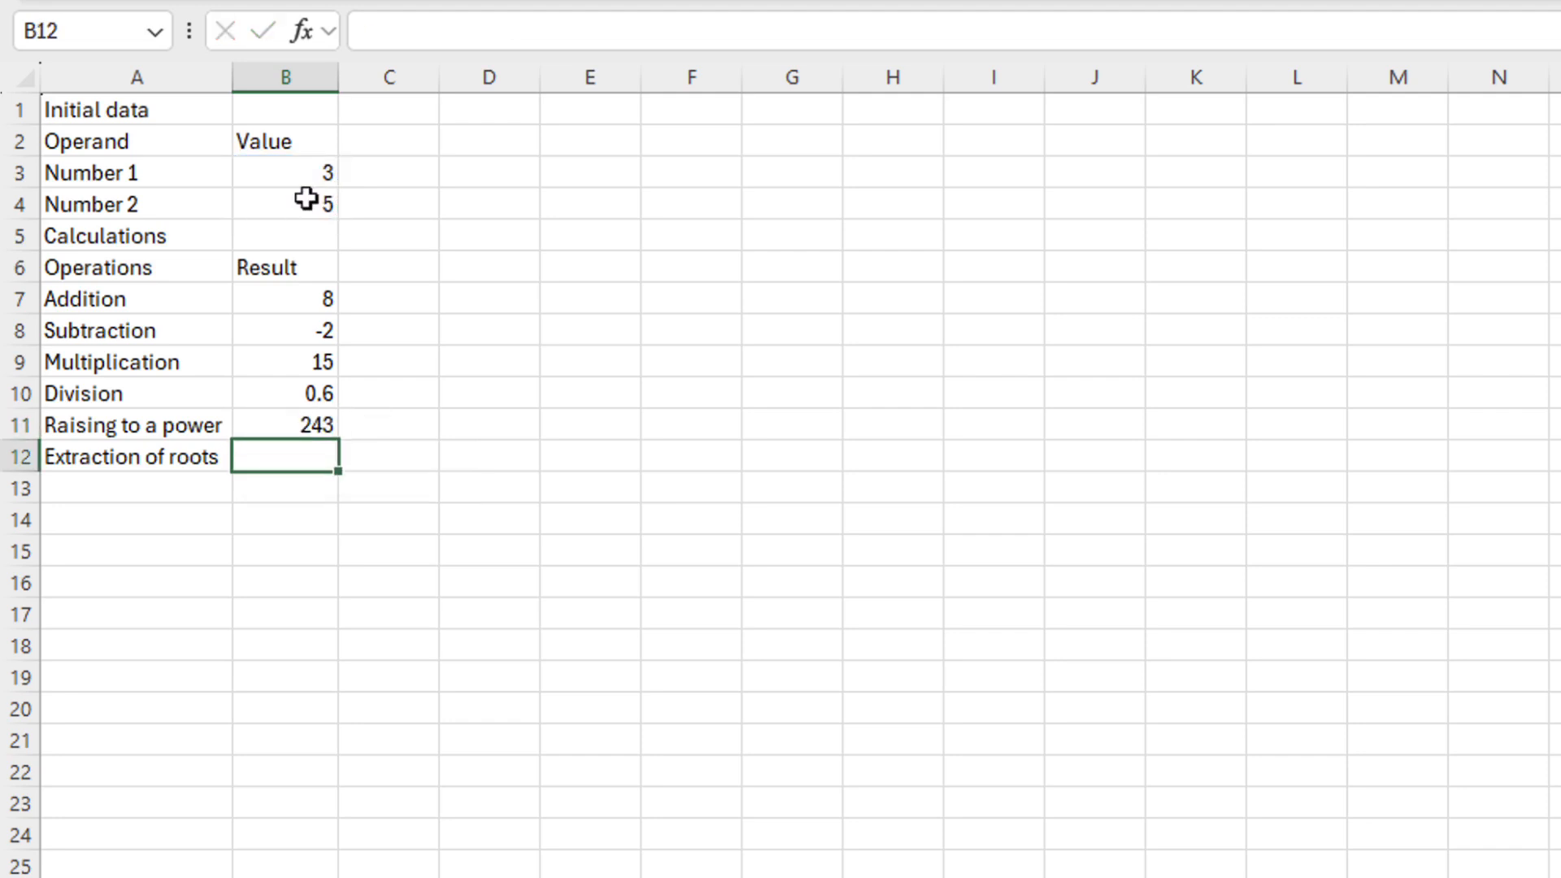
Enter the formula =POWER(B3,1/B4) in the Extraction of roots cell B12.
type("=powe")
key("Tab")
left_click(310, 169)
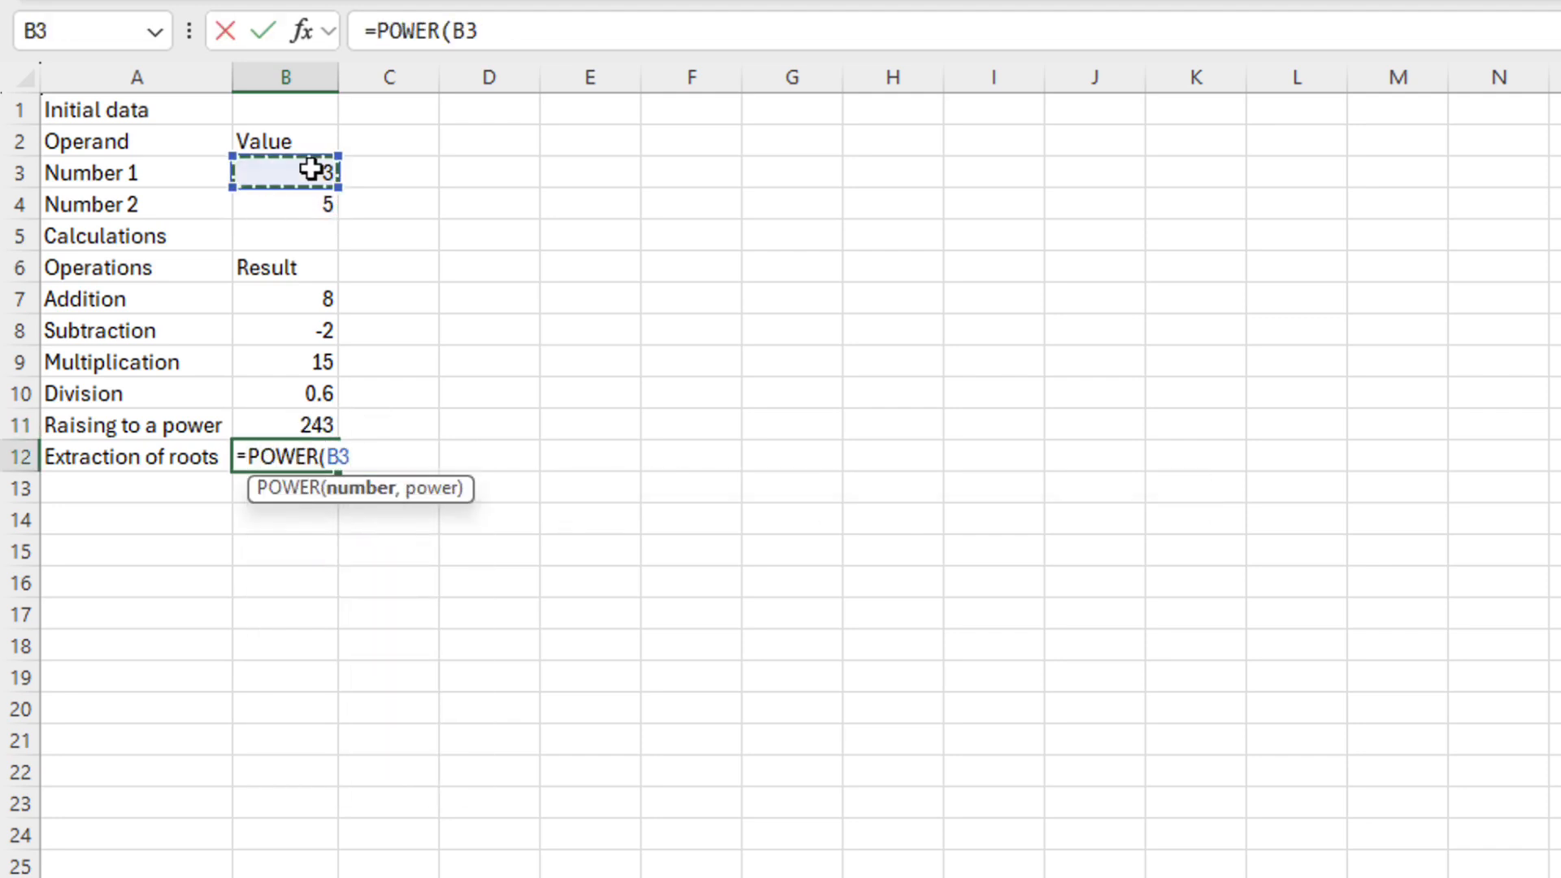
type(",")
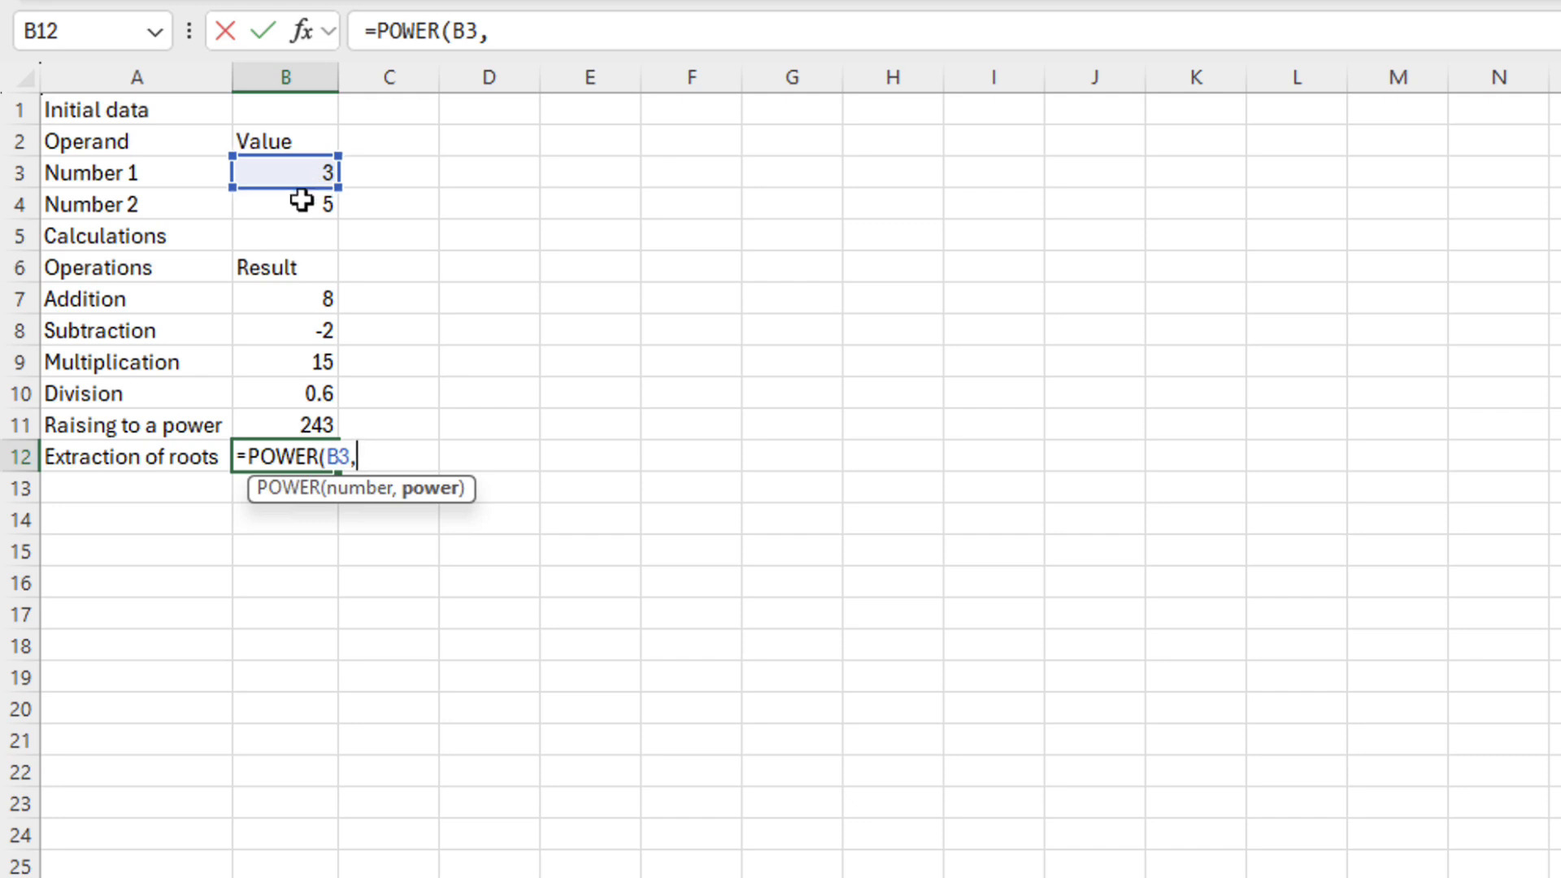
left_click(302, 201)
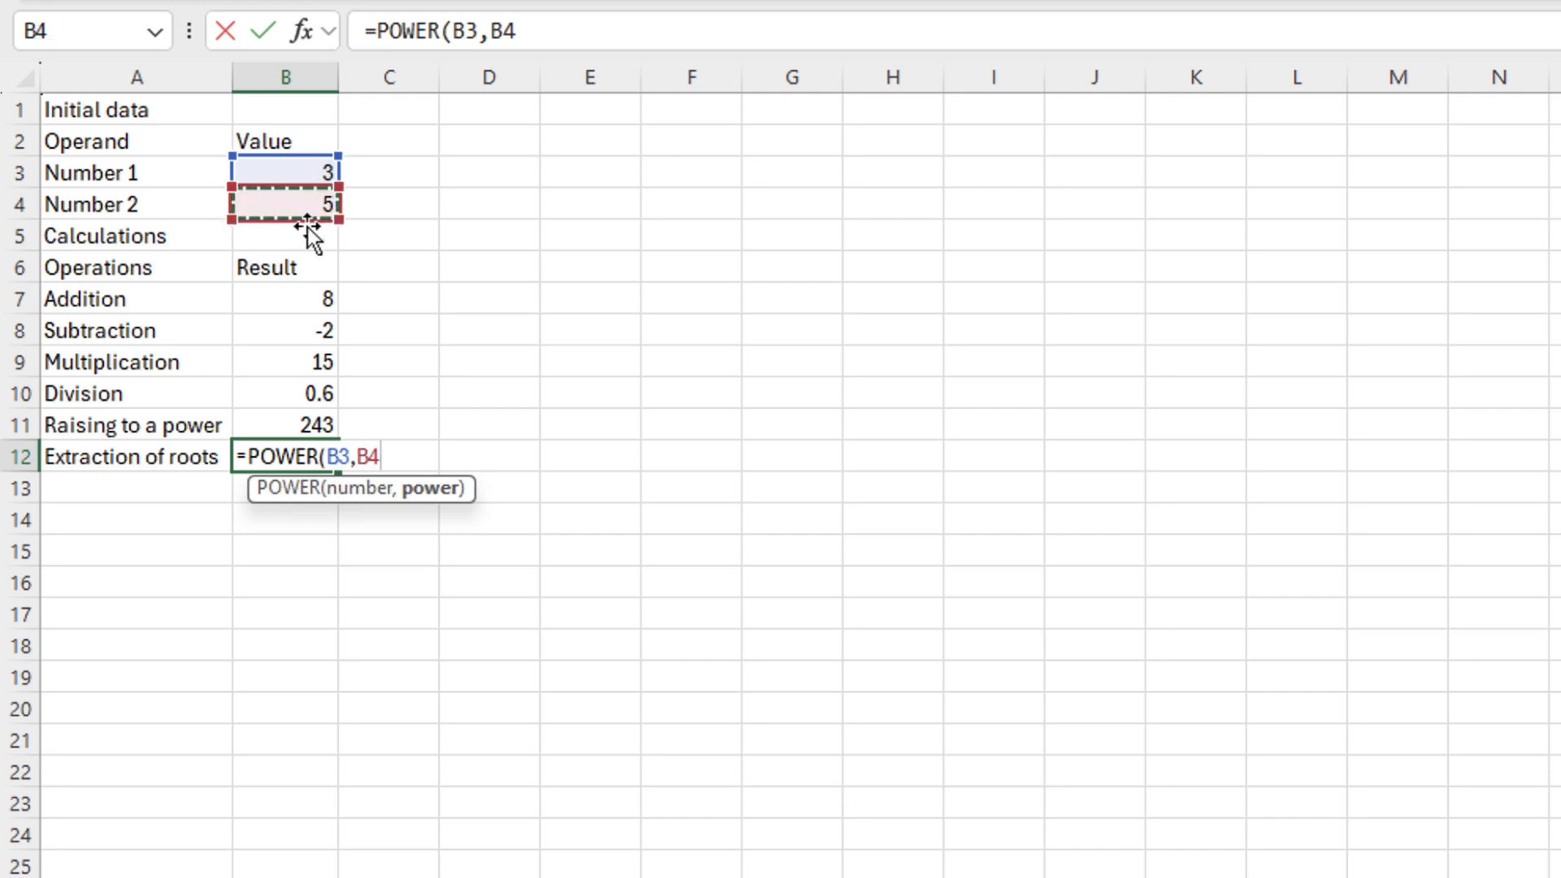
left_click(363, 457)
type("1/")
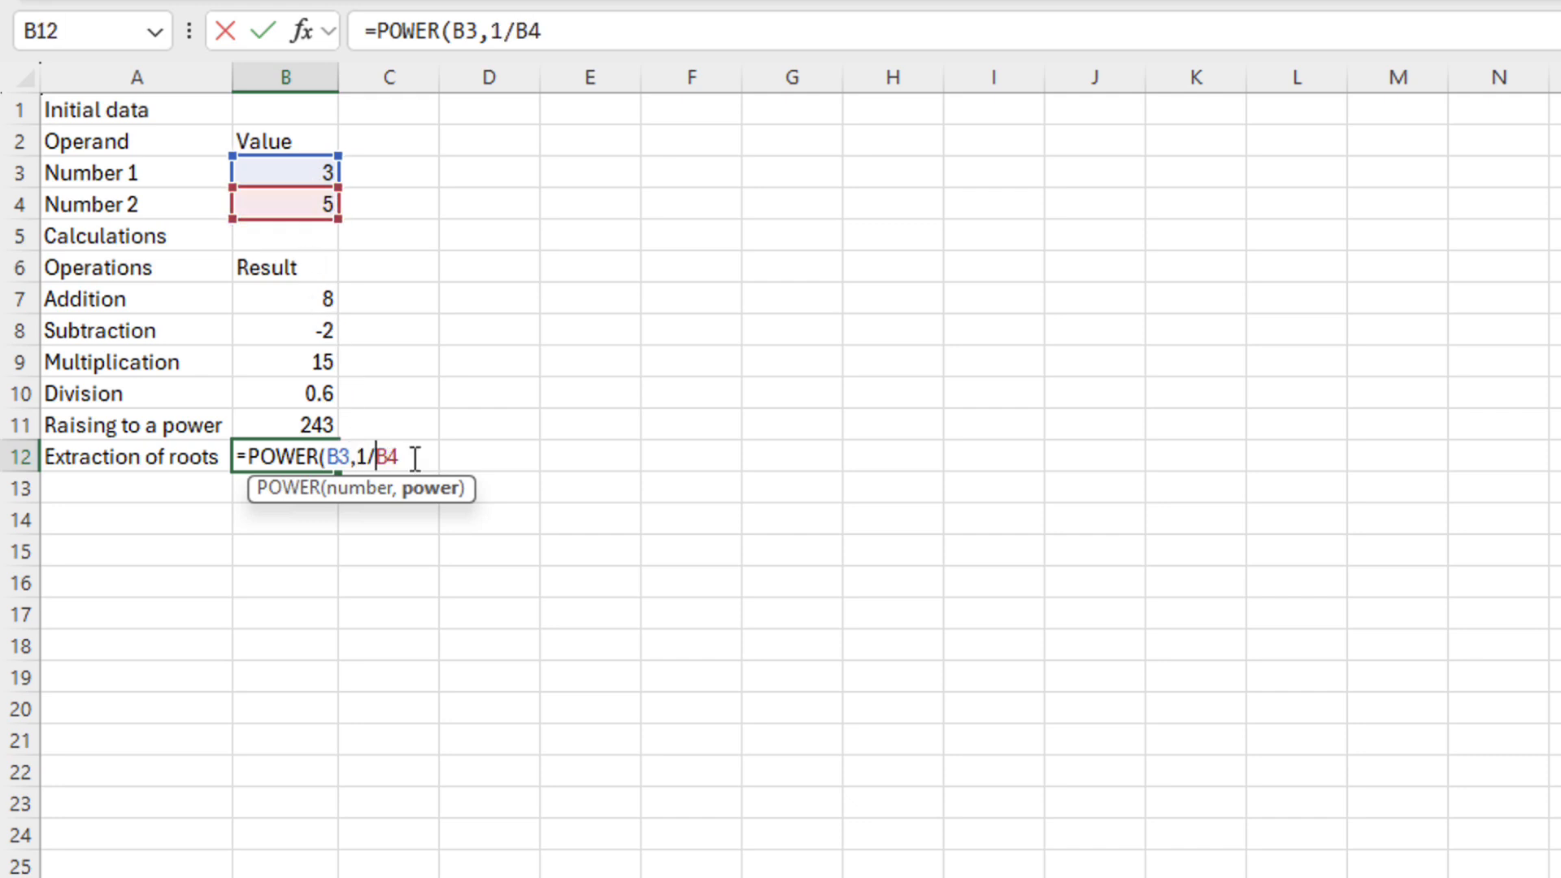
left_click(415, 458)
type(")")
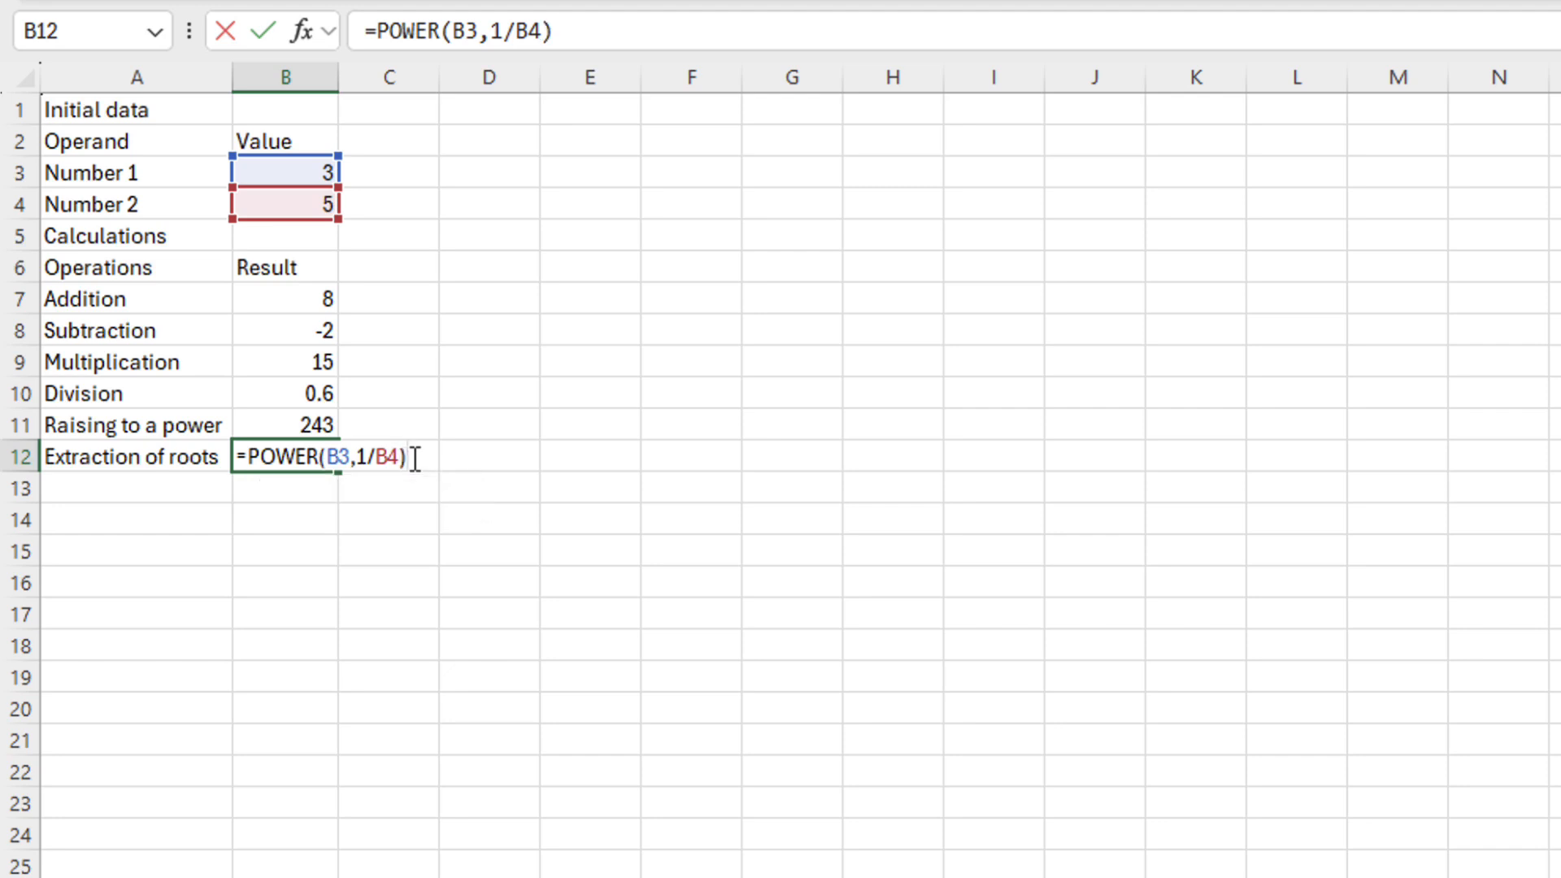
key("Return")
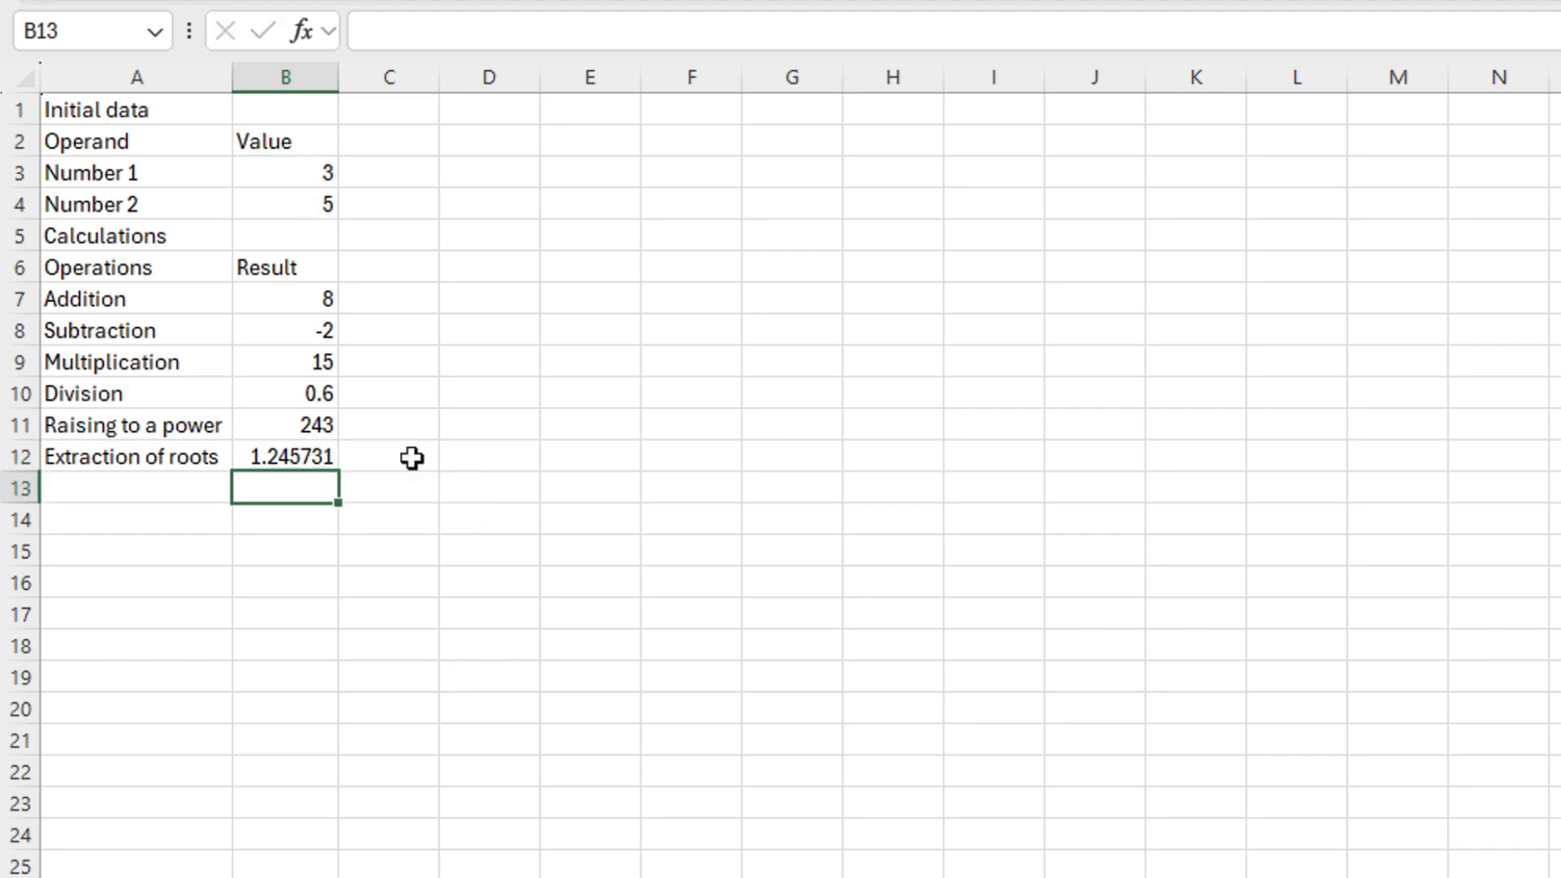